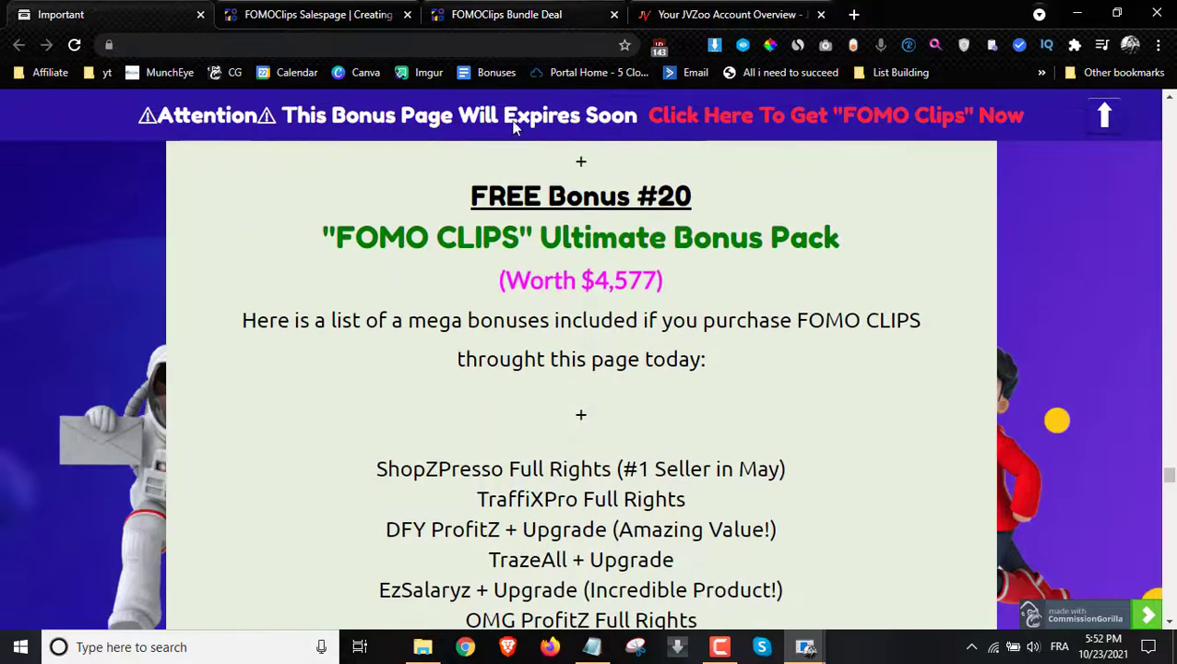
# Review the bonus list, highlight the $47 one-time price, and switch to the FOMOClips Bundle Deal tab
pyautogui.scroll(-3, 410, 341)
pyautogui.moveTo(352, 220); pyautogui.dragTo(673, 339)
pyautogui.scroll(-6, 678, 359)
pyautogui.scroll(-15, 670, 337)
pyautogui.scroll(1, 672, 341)
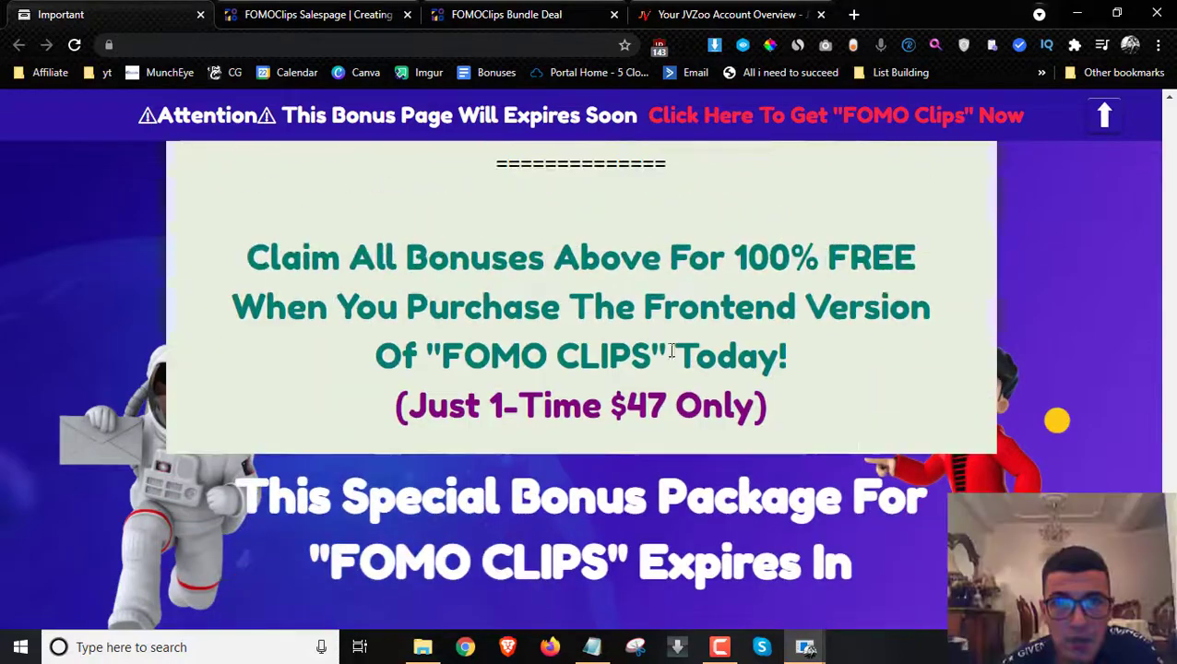
pyautogui.moveTo(668, 404); pyautogui.dragTo(612, 405)
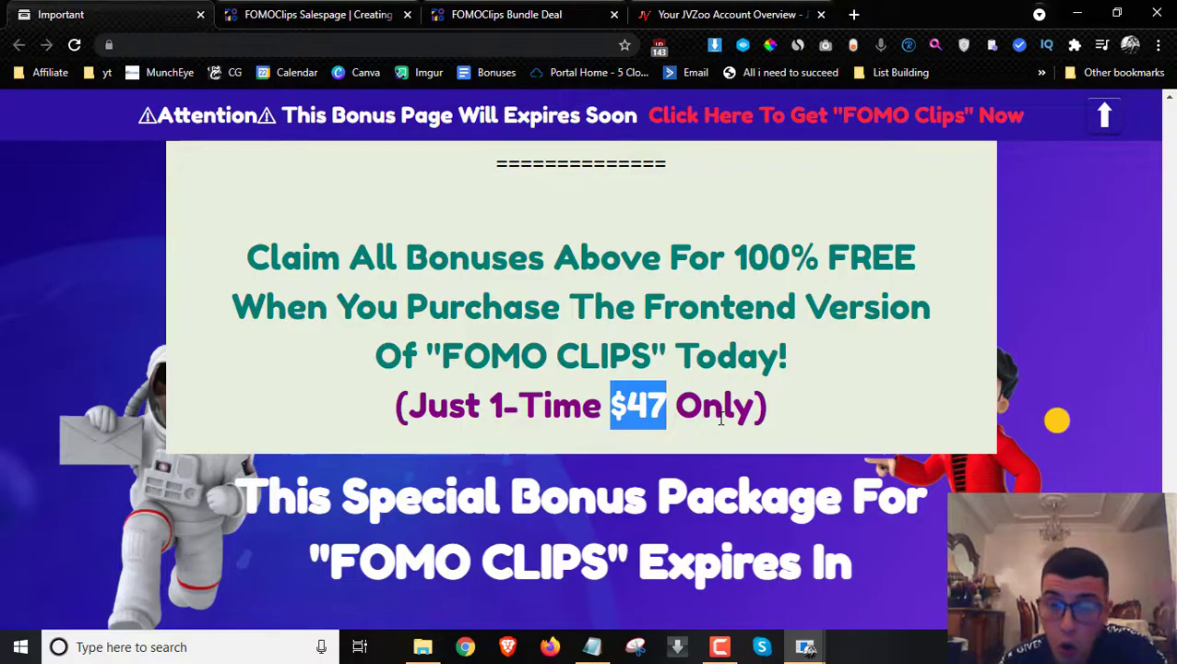
pyautogui.click(558, 11)
# Scroll the Bundle Deal page to the $247 and $139 pricing boxes, then return via the Salespage tab
pyautogui.scroll(-10, 698, 294)
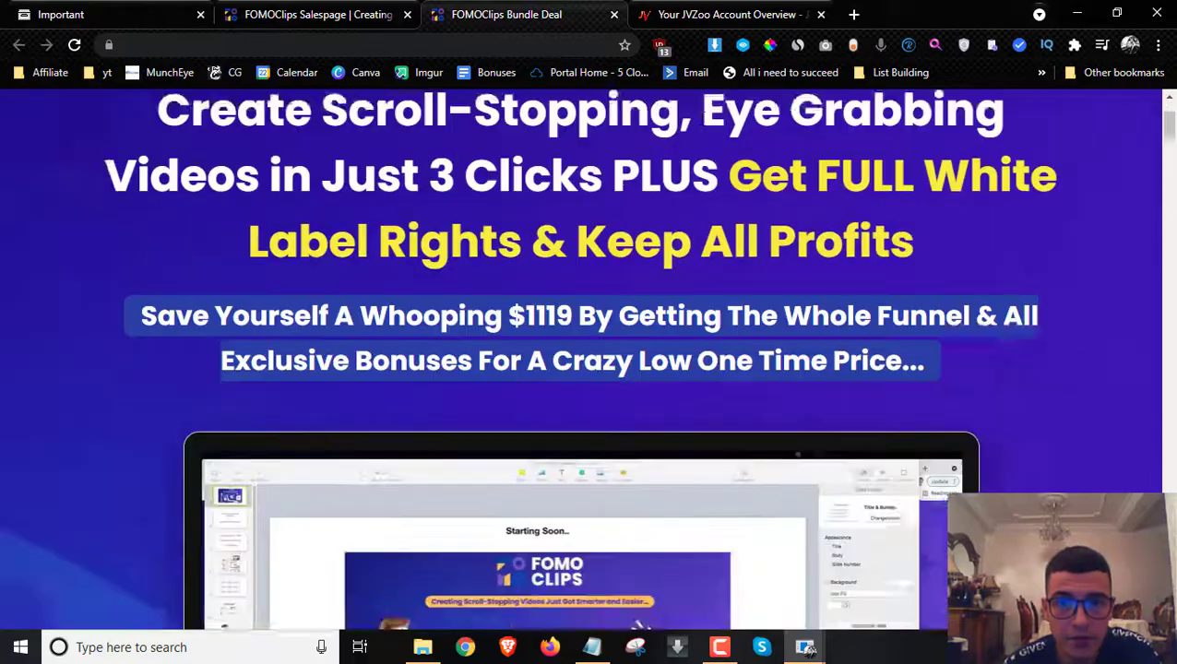
pyautogui.scroll(-7, 699, 293)
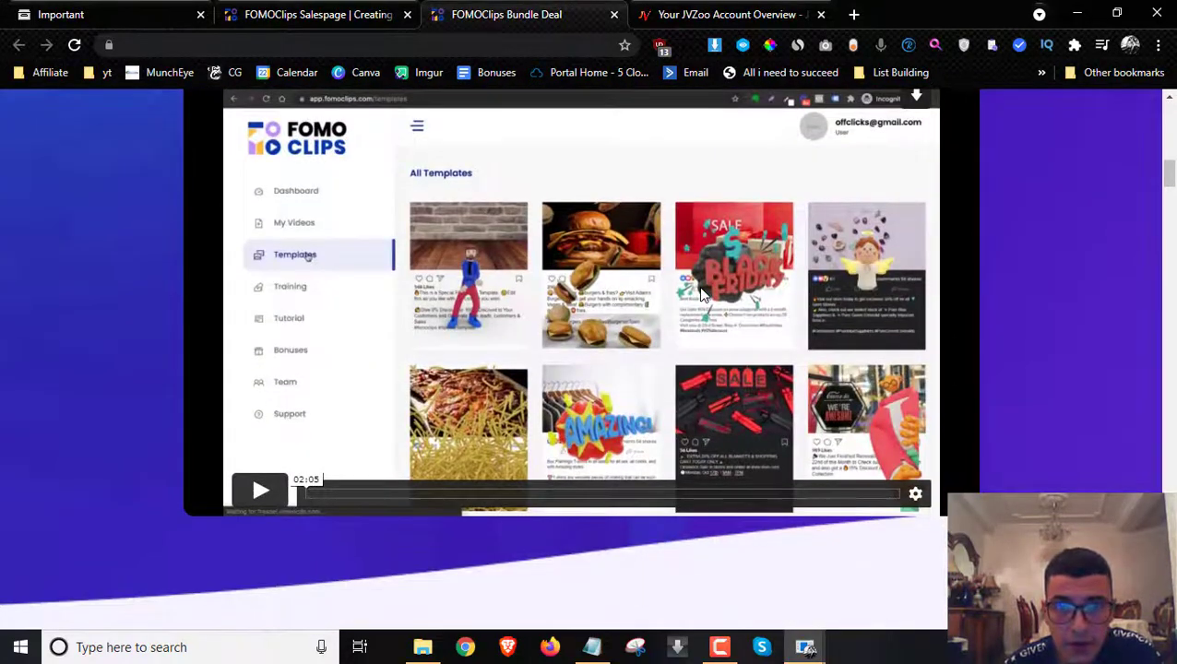
pyautogui.scroll(-4, 701, 293)
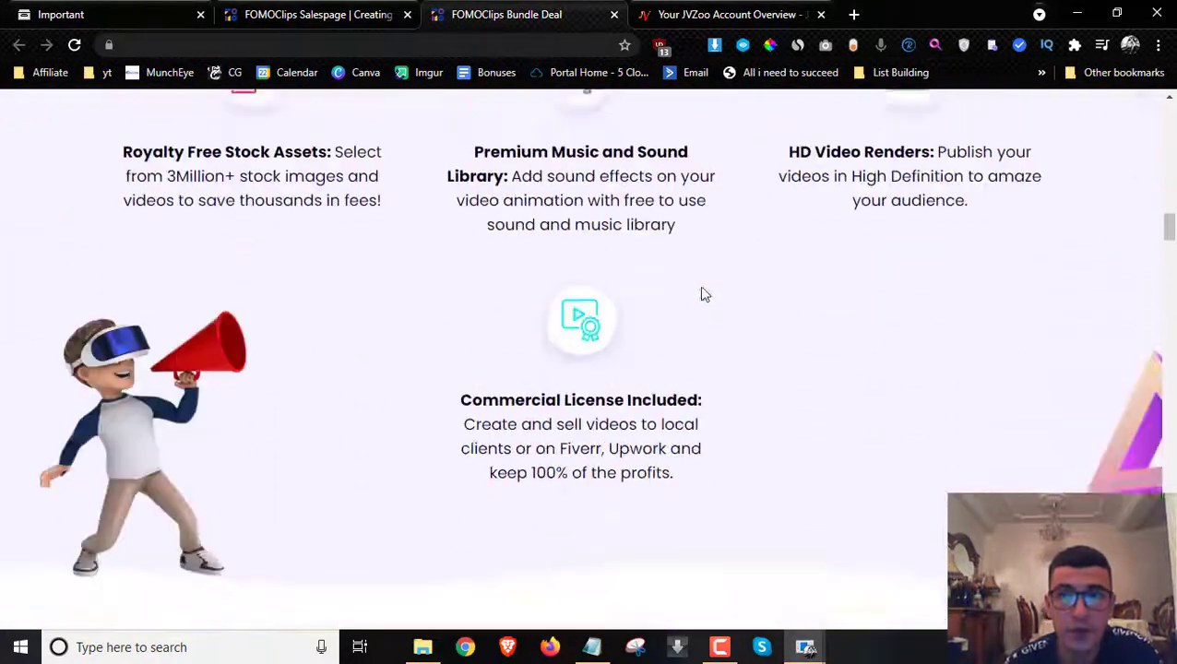
pyautogui.moveTo(1168, 234); pyautogui.dragTo(1171, 592)
pyautogui.scroll(1, 351, 411)
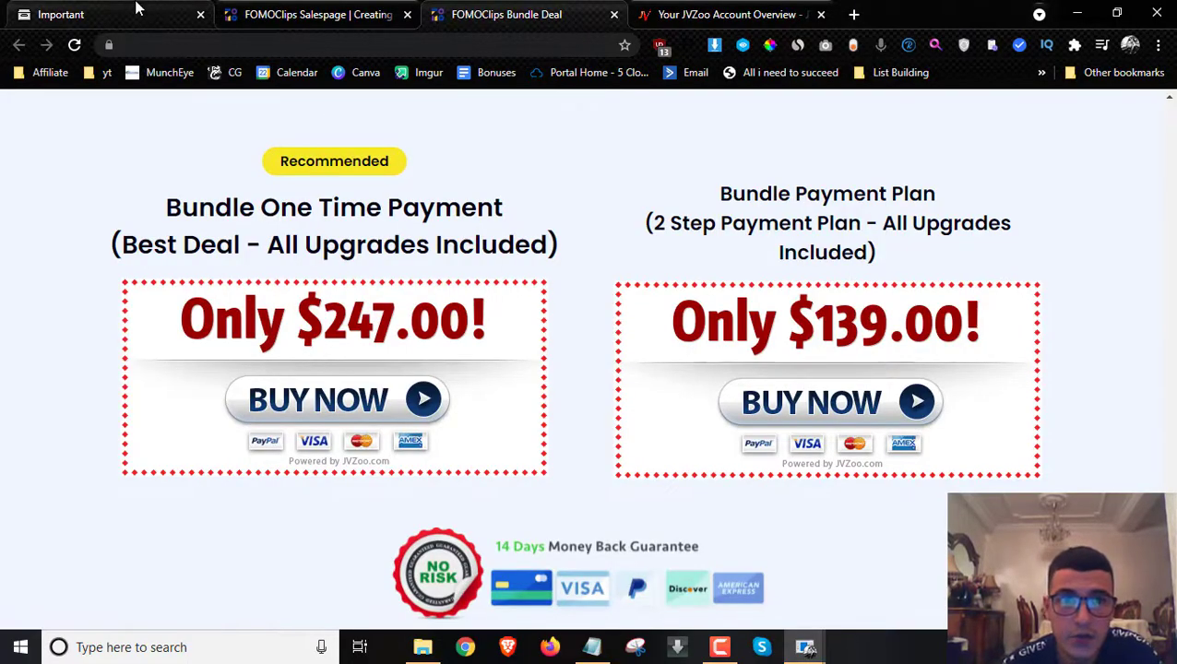
pyautogui.click(304, 14)
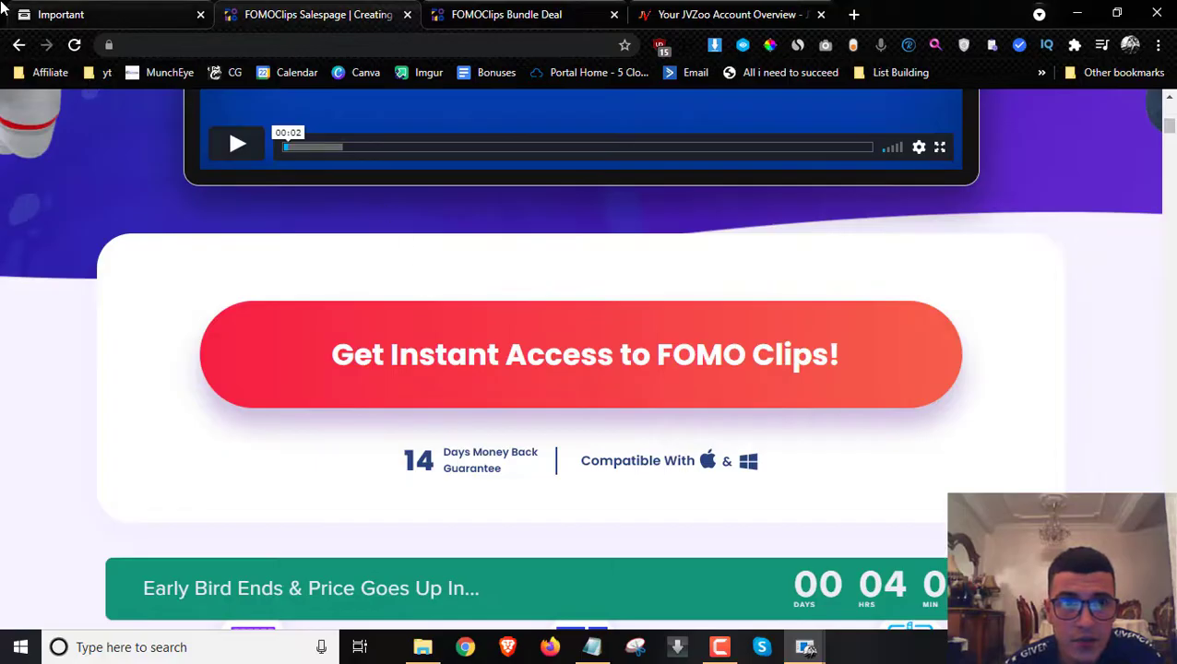
pyautogui.click(4, 9)
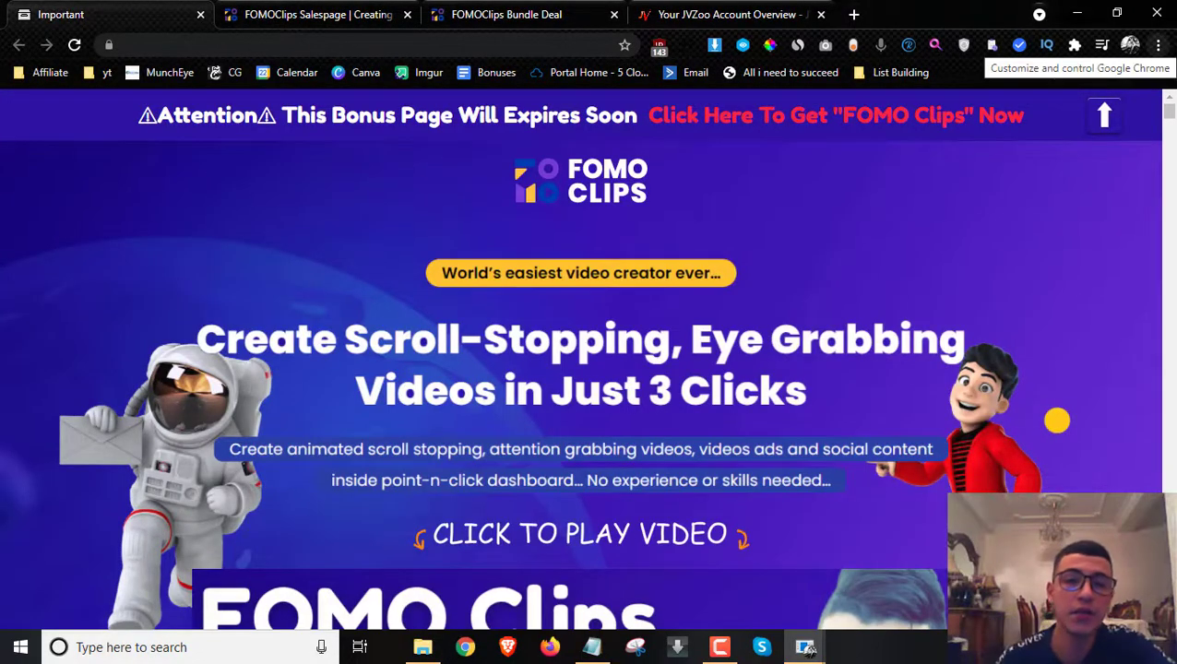
pyautogui.scroll(-8, 907, 276)
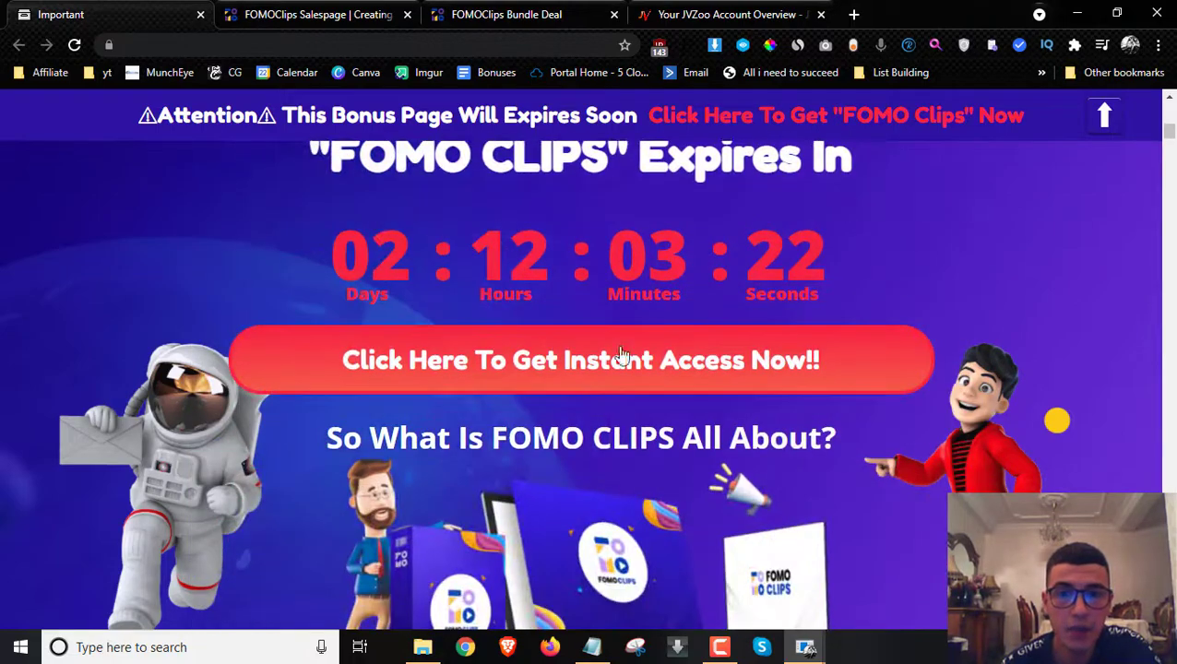
pyautogui.click(639, 364)
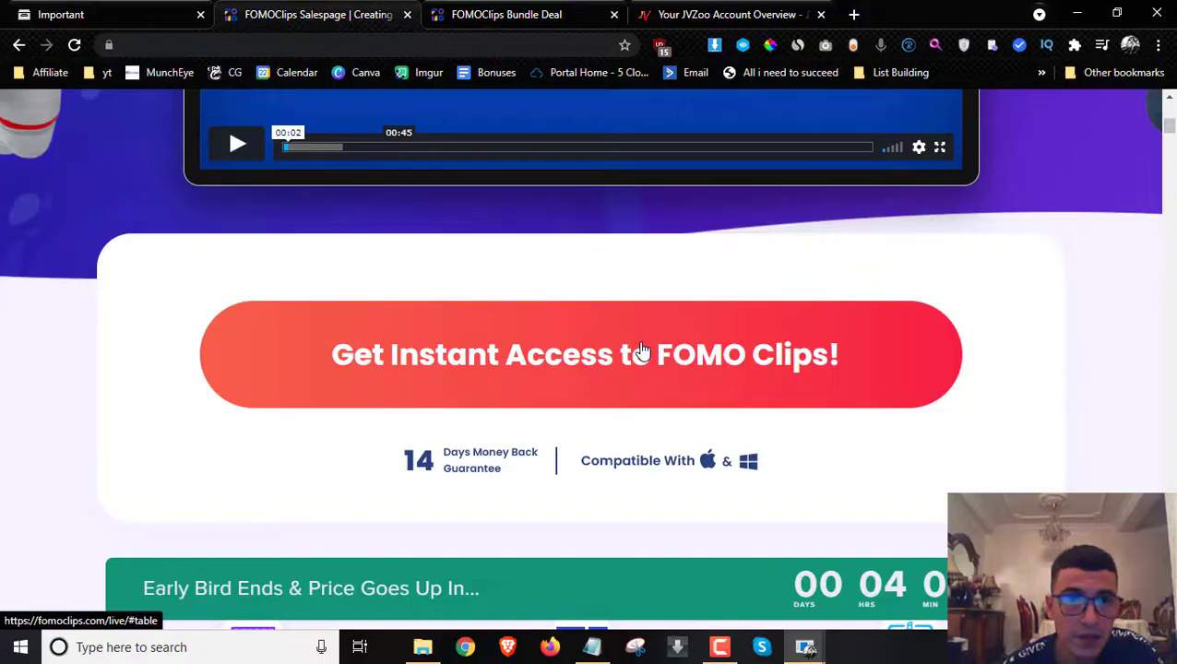
pyautogui.click(46, 9)
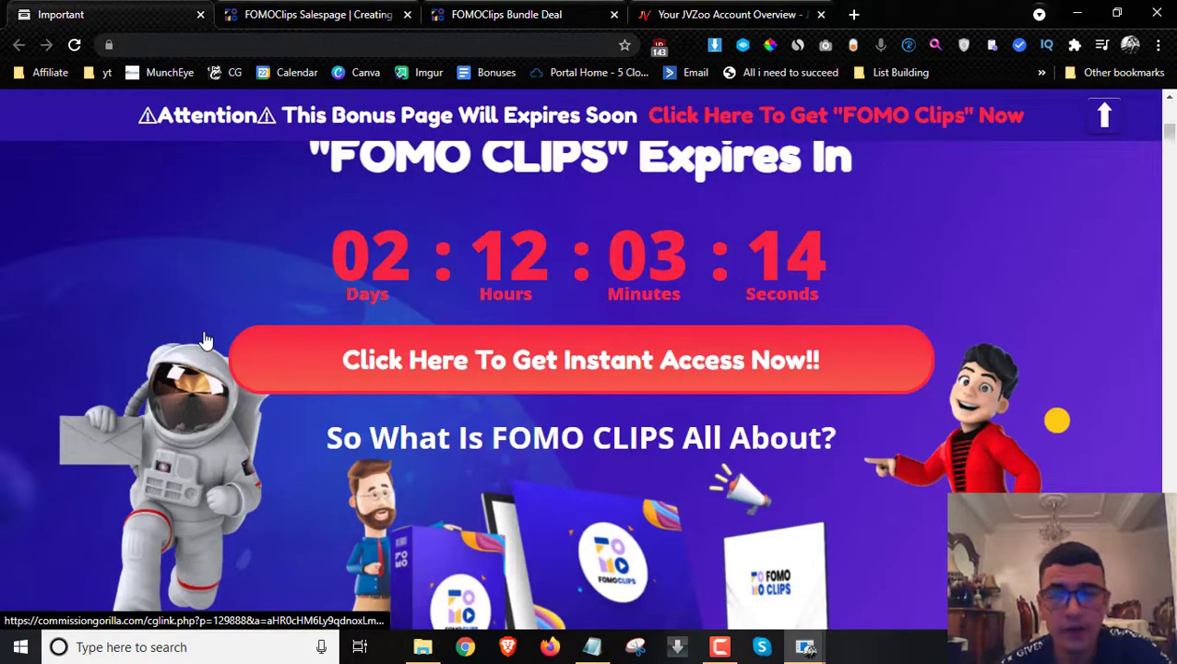
pyautogui.click(498, 11)
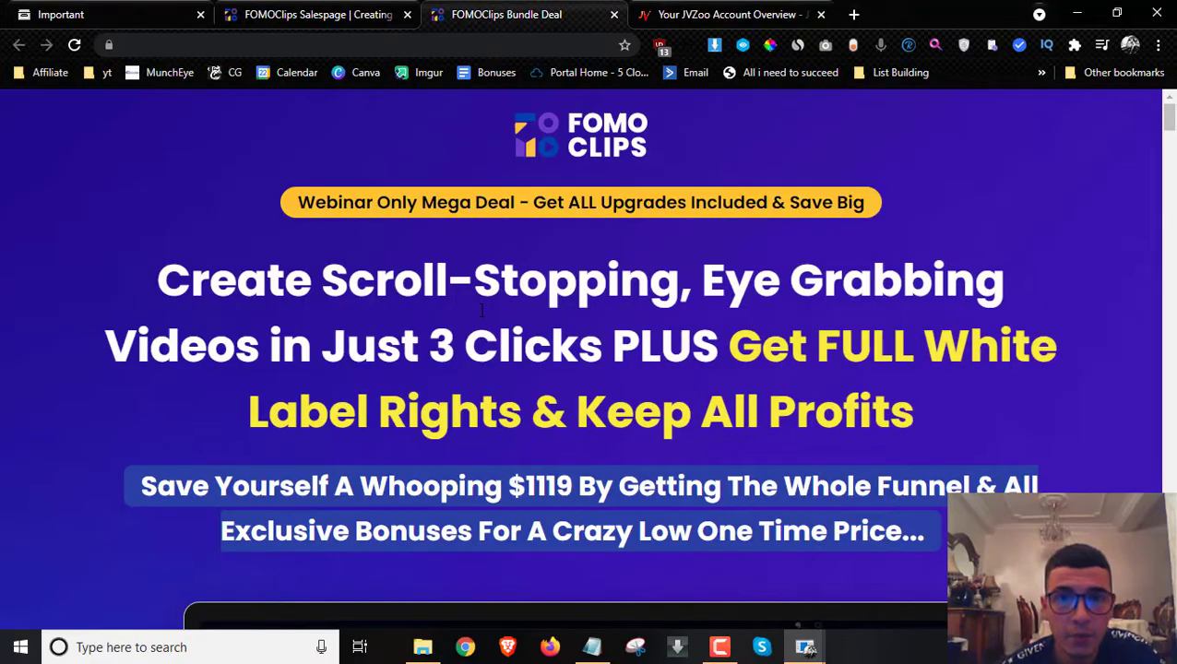
pyautogui.scroll(-10, 482, 311)
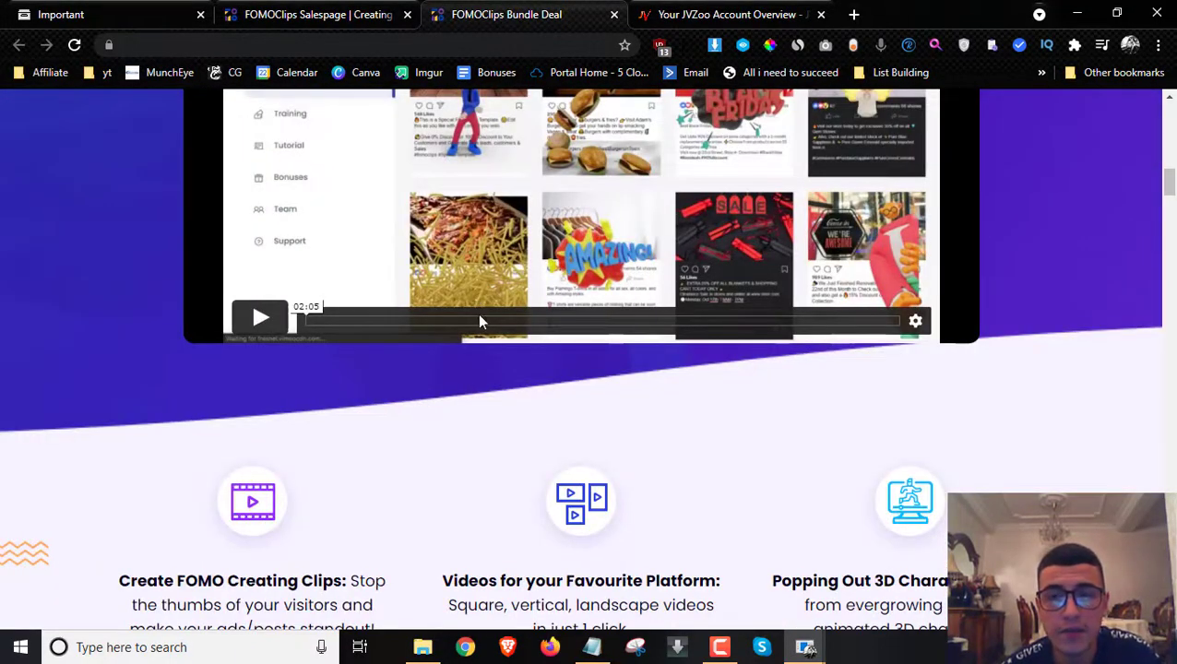
pyautogui.moveTo(1169, 184); pyautogui.dragTo(1169, 558)
pyautogui.scroll(-6, 593, 290)
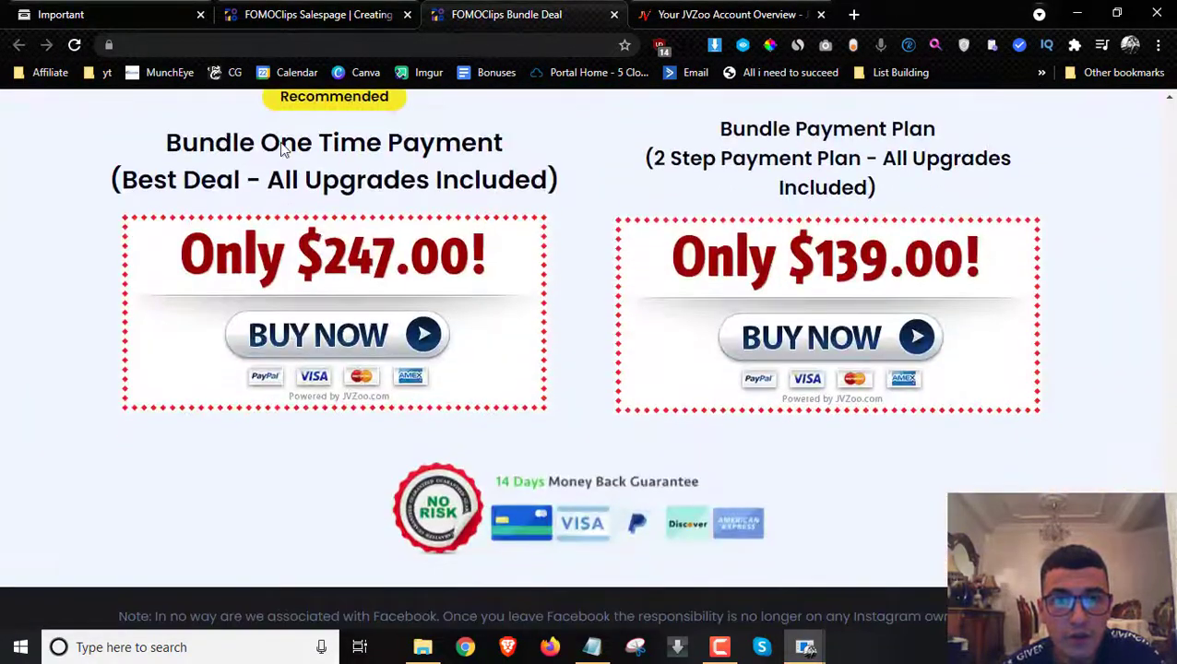
pyautogui.scroll(1, 554, 304)
pyautogui.moveTo(650, 247); pyautogui.dragTo(867, 249)
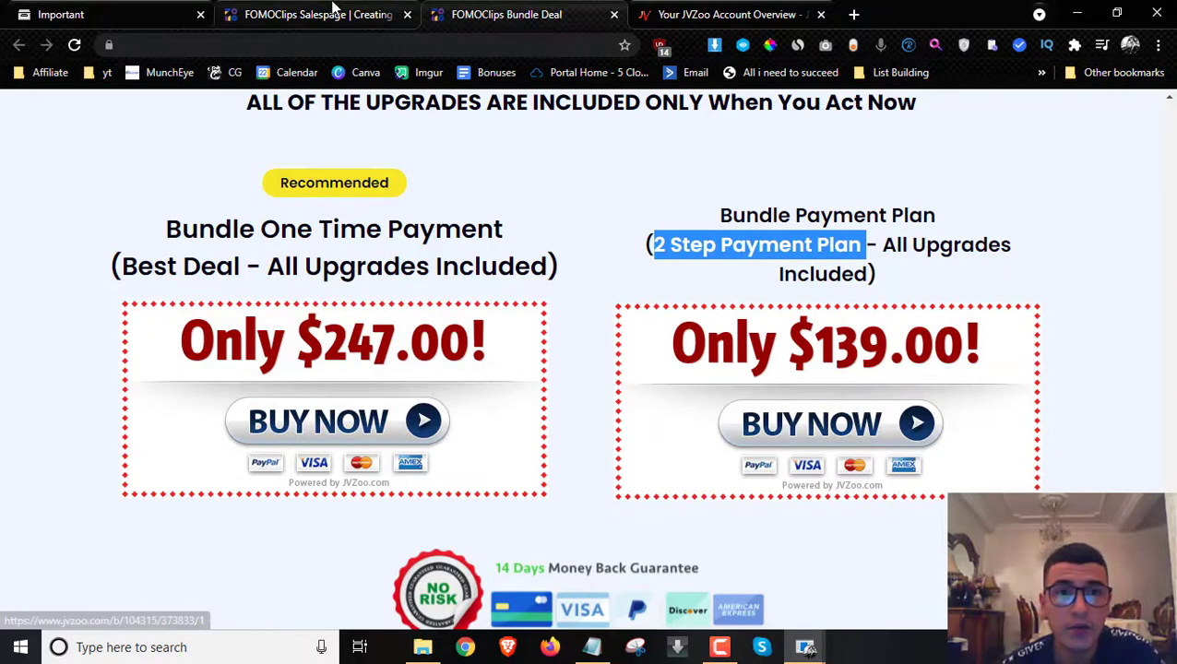
pyautogui.click(334, 13)
pyautogui.click(115, 13)
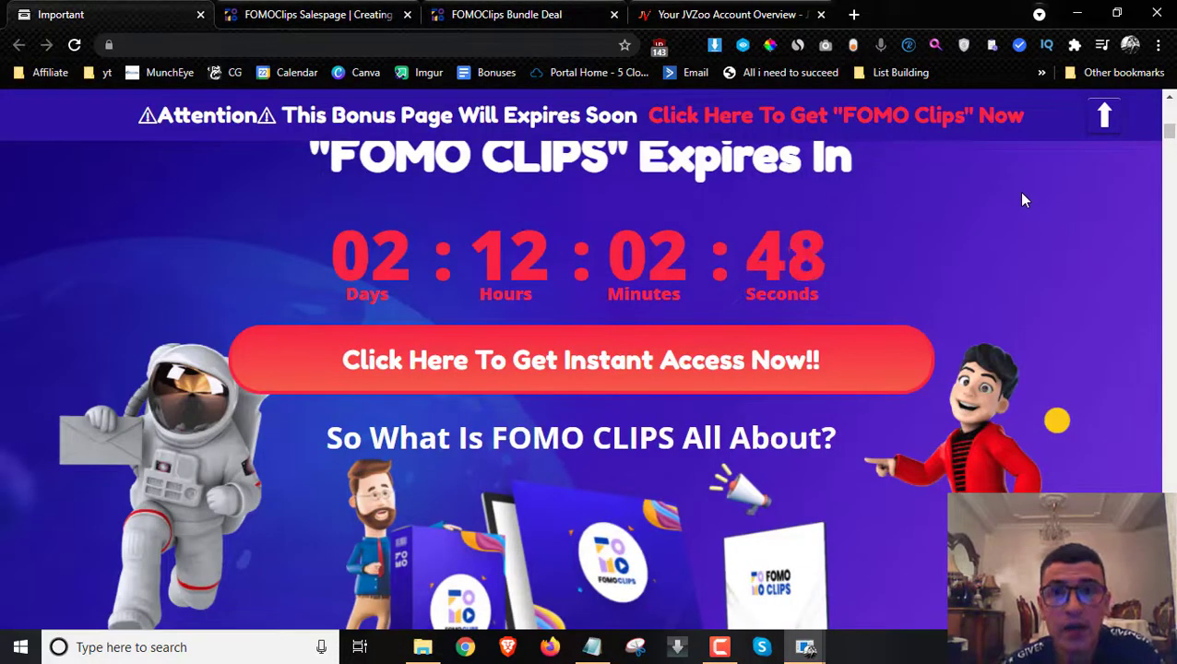
pyautogui.scroll(5, 937, 447)
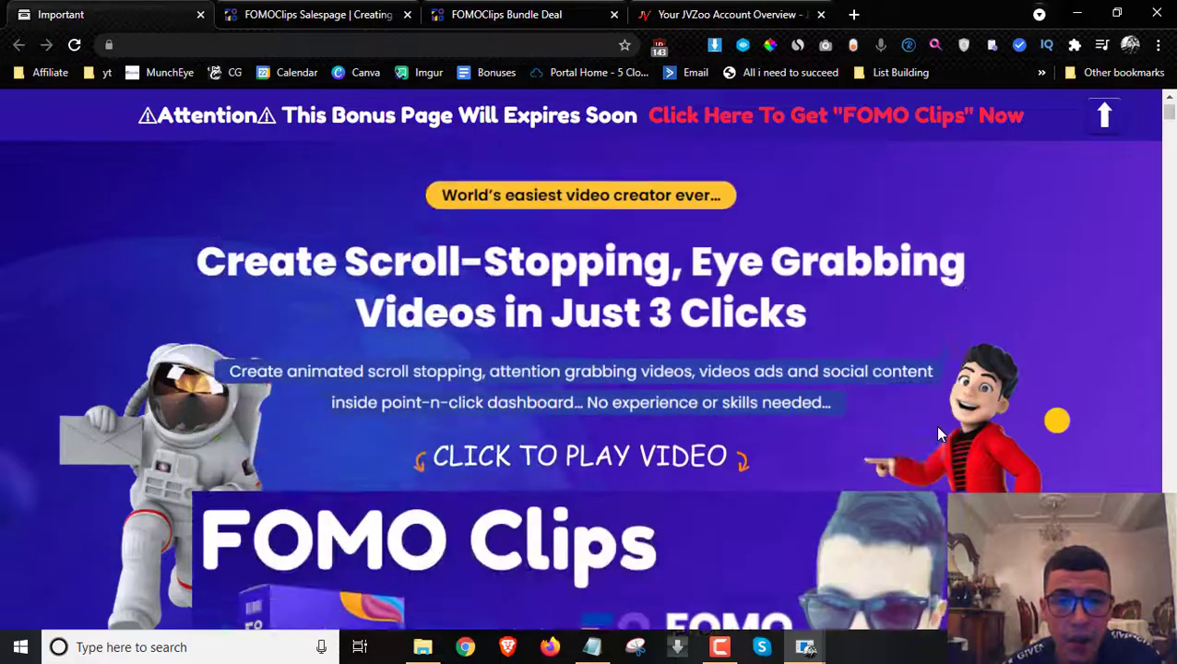
# Check the JVZoo account overview, then scroll the bonus page down to its JVZoo section
pyautogui.click(738, 15)
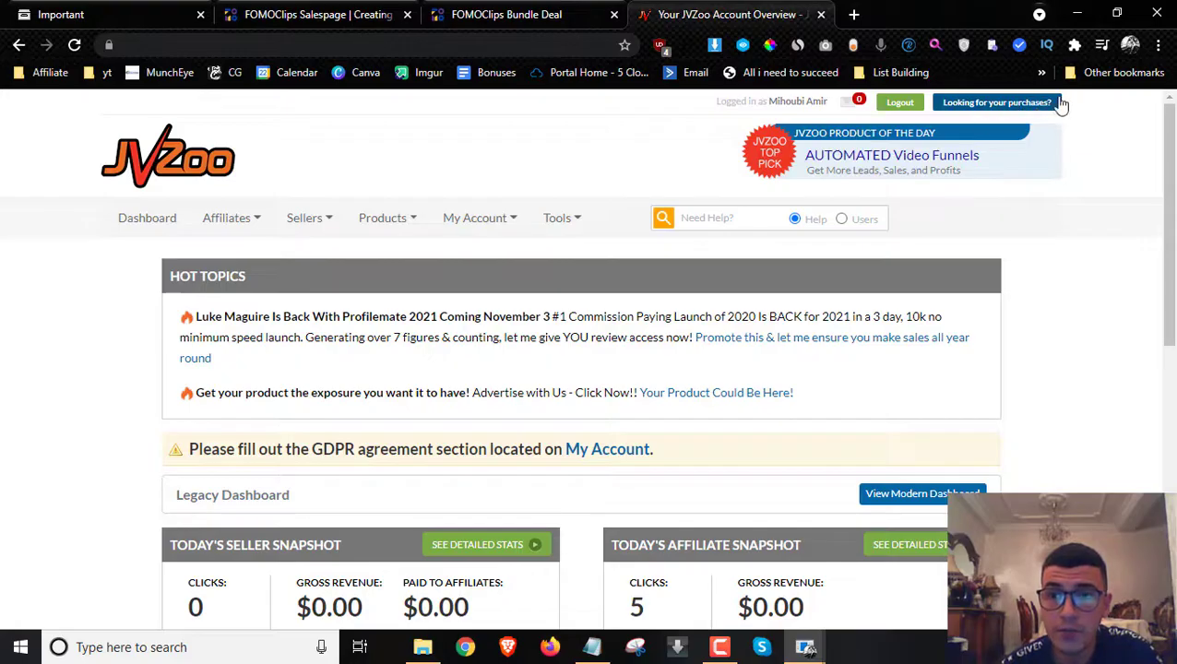
pyautogui.click(172, 11)
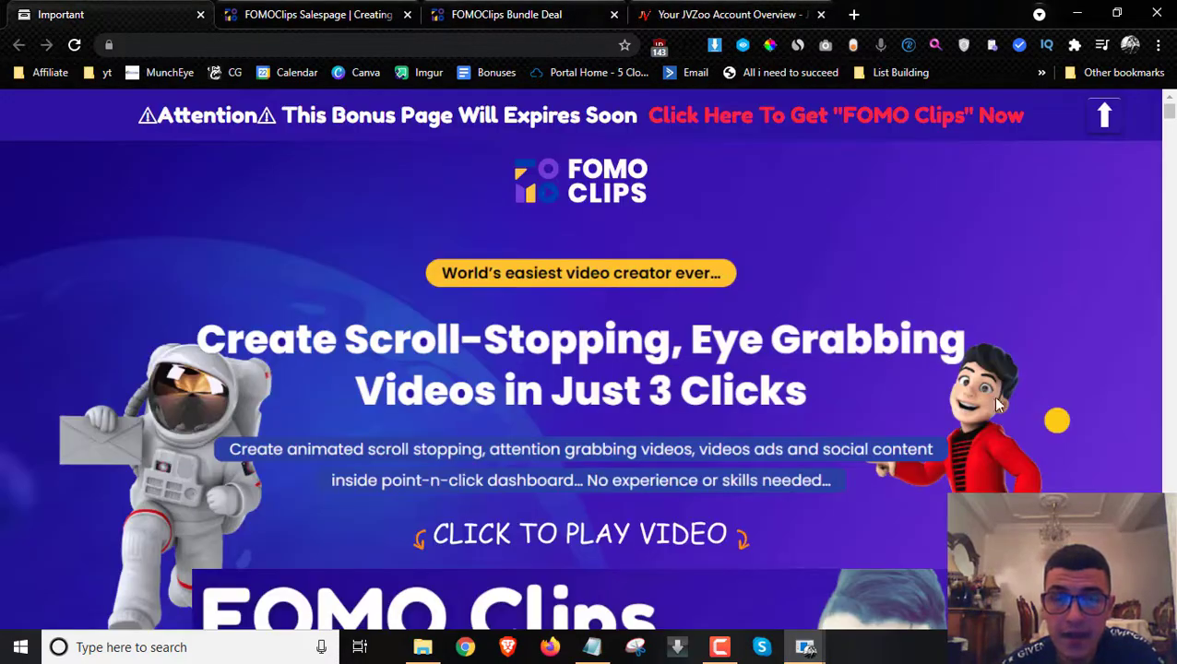
pyautogui.moveTo(1169, 124); pyautogui.dragTo(1169, 526)
pyautogui.scroll(3, 399, 412)
pyautogui.scroll(-1, 706, 496)
# Zoom in to read the purchase-details instructions, then restore normal zoom
pyautogui.hotkey('ctrl', '+')
pyautogui.hotkey('ctrl', '+')
pyautogui.scroll(-5, 667, 506)
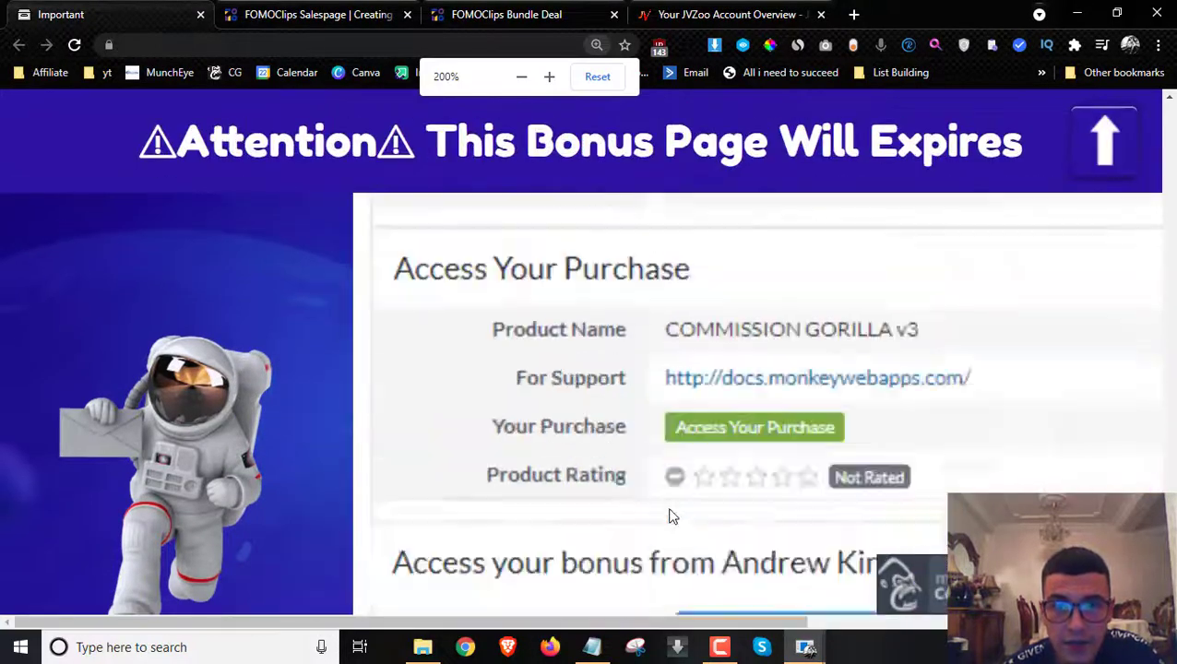
pyautogui.scroll(1, 738, 470)
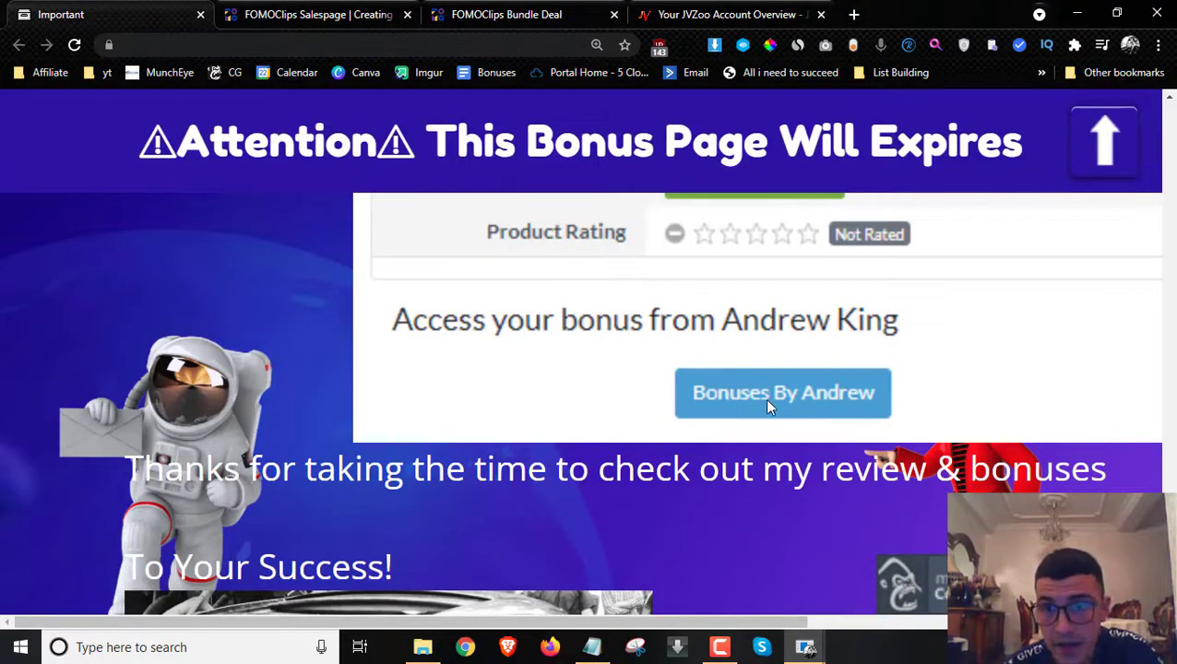
pyautogui.hotkey('ctrl', '-')
pyautogui.hotkey('ctrl', '-')
pyautogui.hotkey('ctrl', '-')
pyautogui.hotkey('ctrl', '-')
pyautogui.hotkey('ctrl', '-')
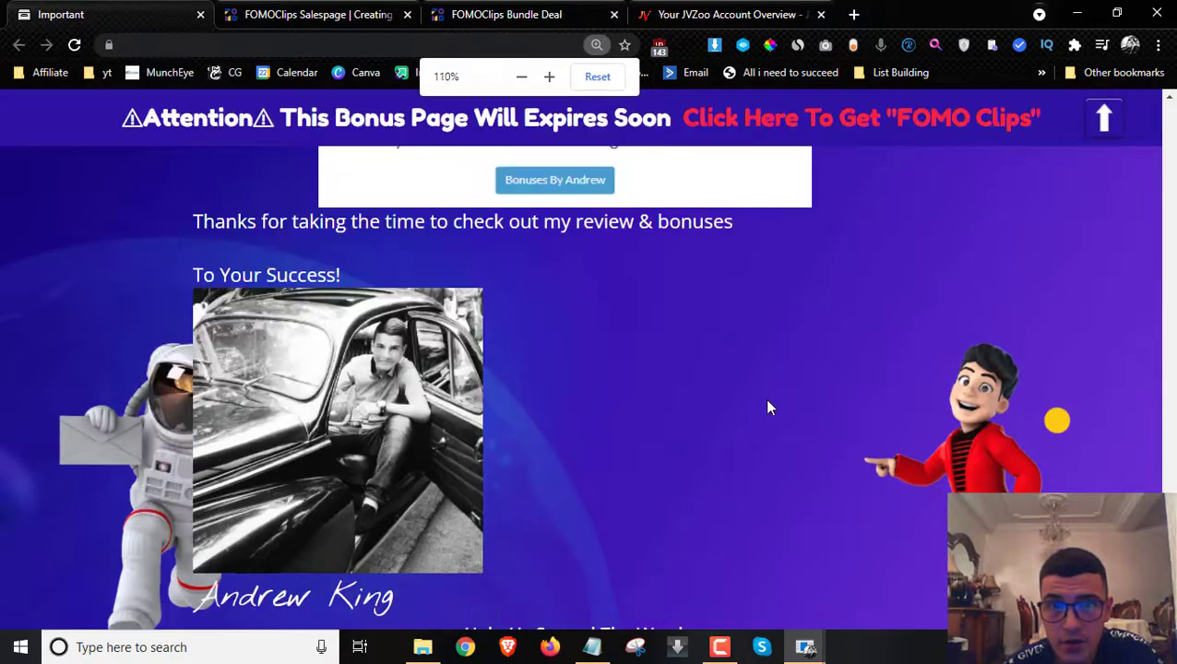
# Scroll the bonus page to the bonus-package expiry countdown and Get Instant Access button
pyautogui.scroll(-2, 765, 408)
pyautogui.scroll(10, 765, 408)
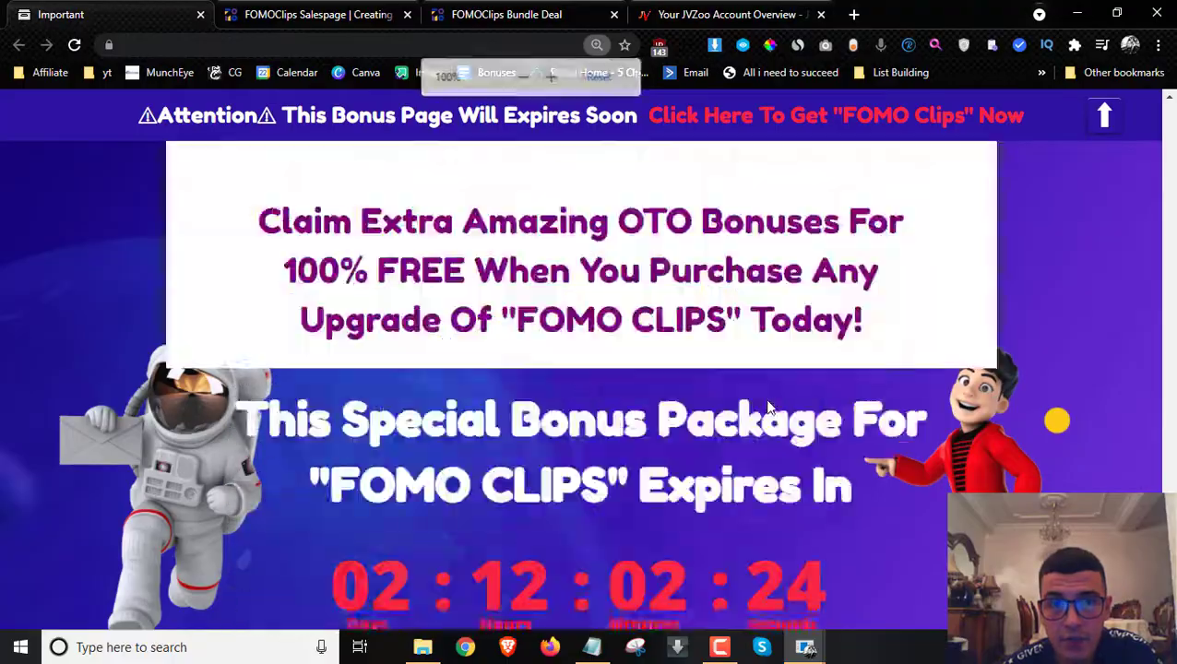
pyautogui.scroll(-10, 765, 407)
pyautogui.scroll(5, 765, 408)
pyautogui.scroll(-15, 766, 407)
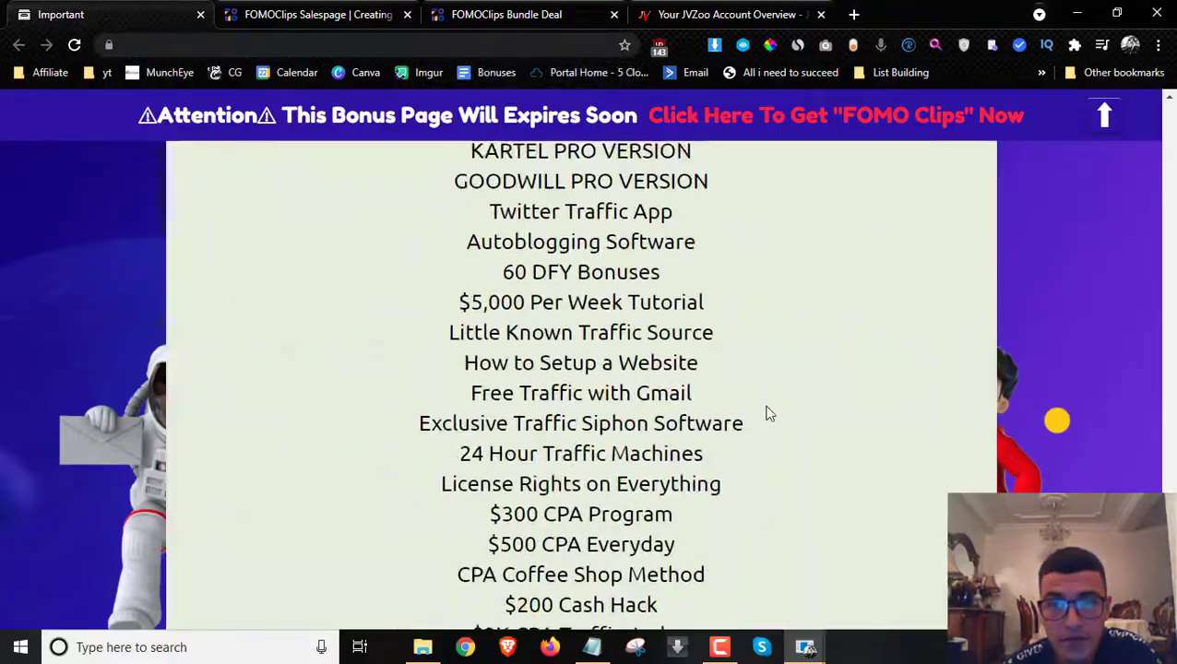
pyautogui.scroll(10, 765, 415)
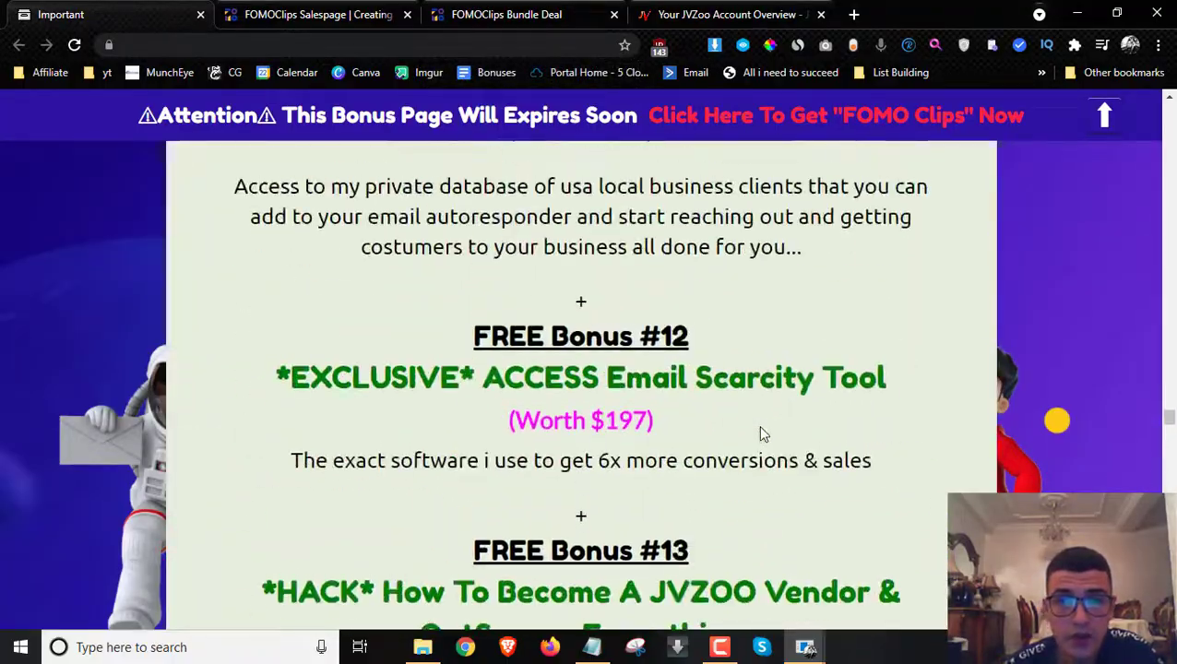
pyautogui.scroll(15, 762, 432)
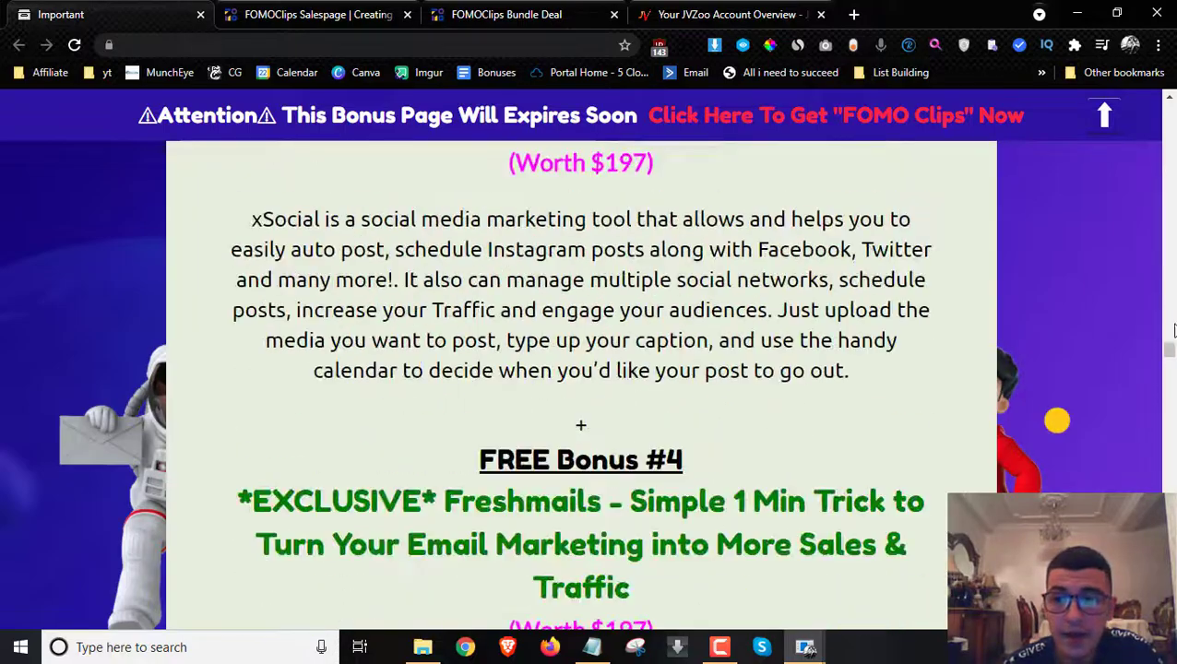
pyautogui.scroll(15, 581, 388)
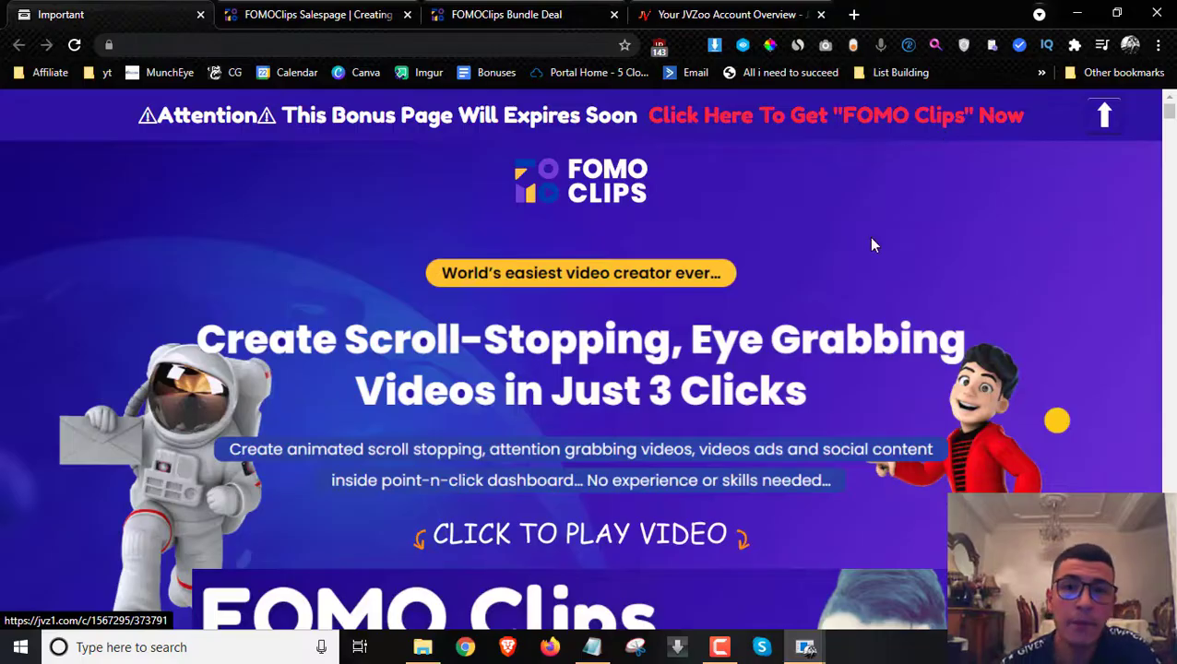
pyautogui.scroll(-8, 814, 262)
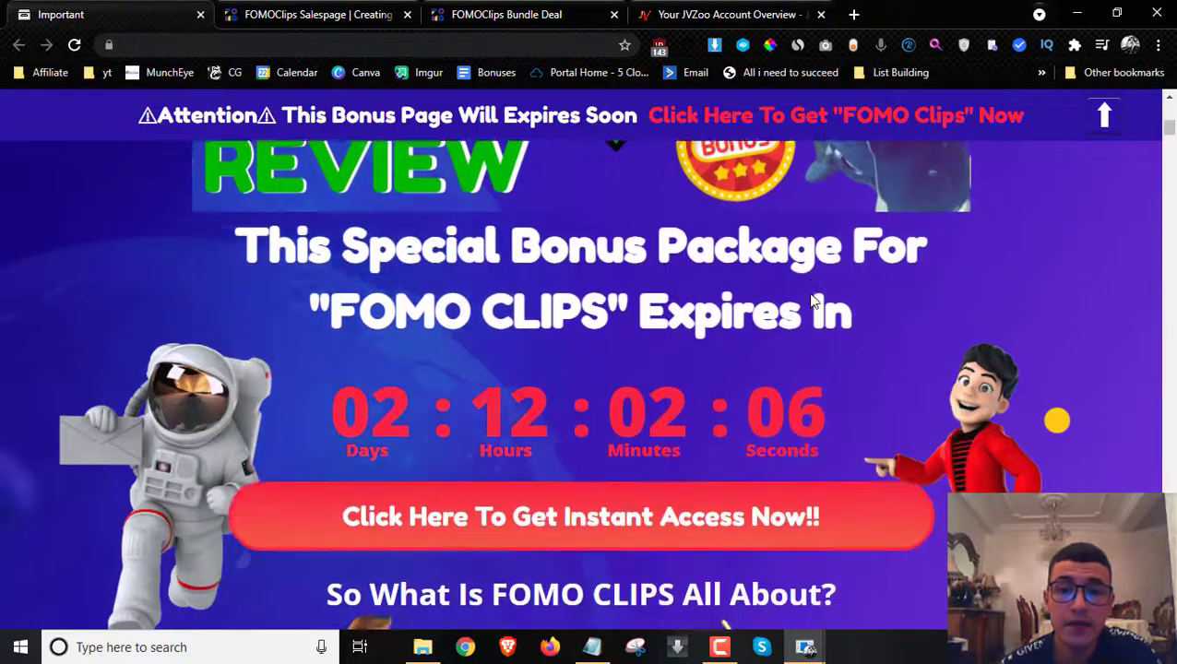
pyautogui.scroll(-3, 811, 300)
# Focus the browser window and switch to the FOMO Clips PreLaunch Party examples tab
pyautogui.click(719, 646)
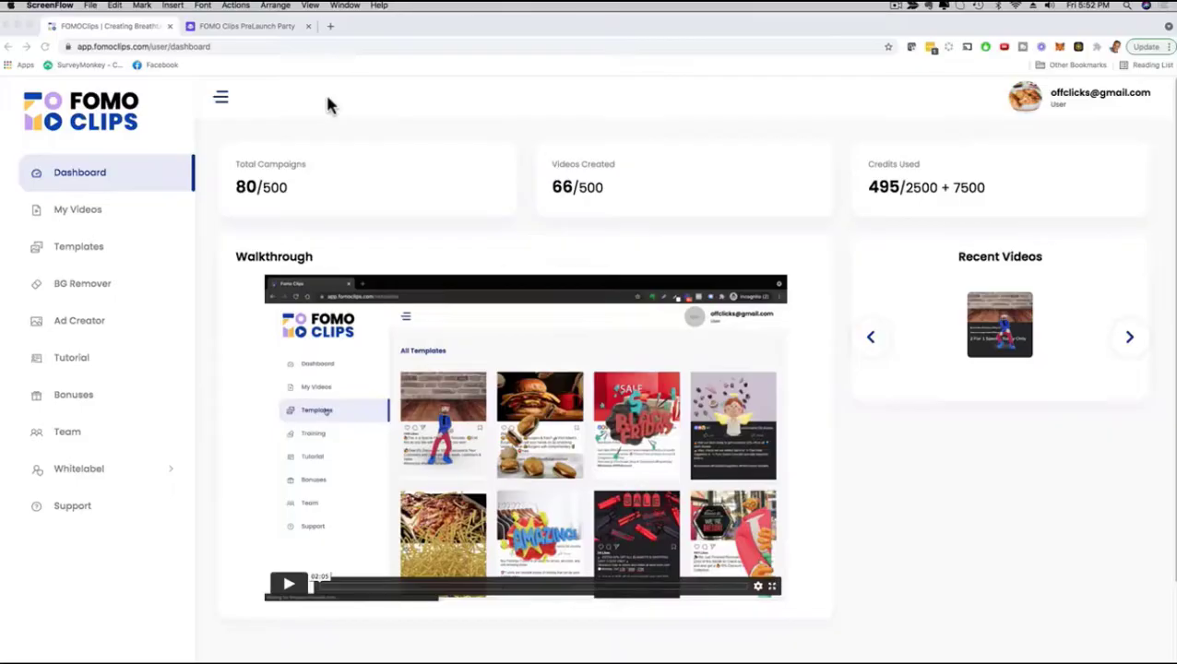
pyautogui.click(334, 121)
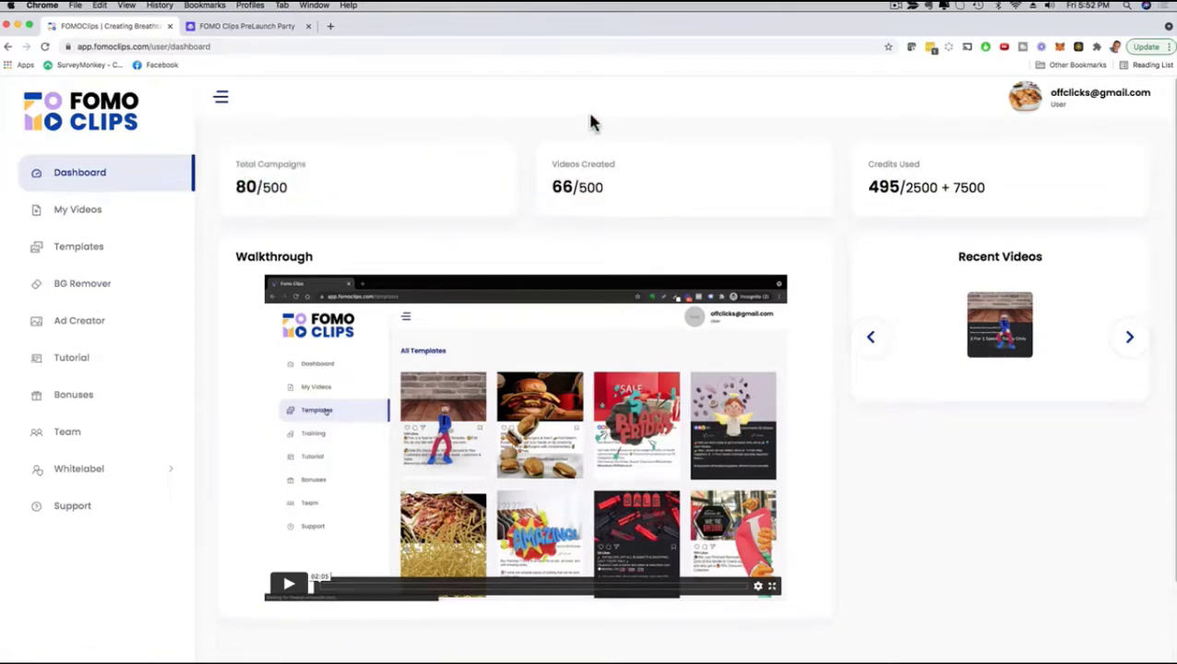
pyautogui.click(242, 30)
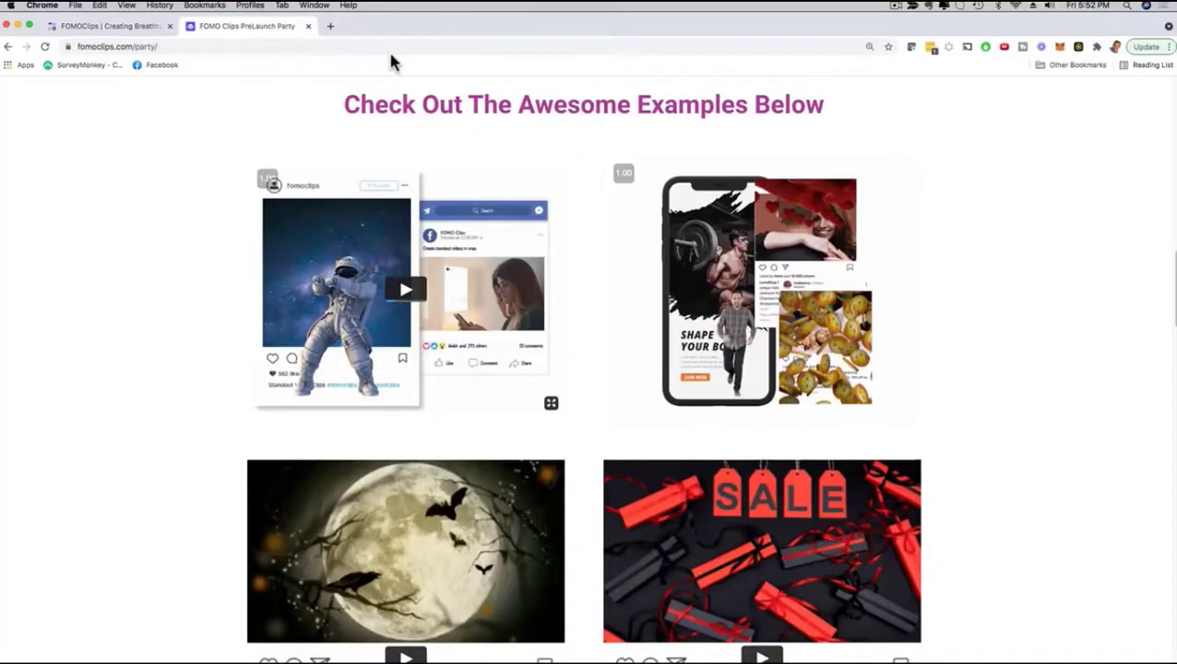
pyautogui.click(404, 289)
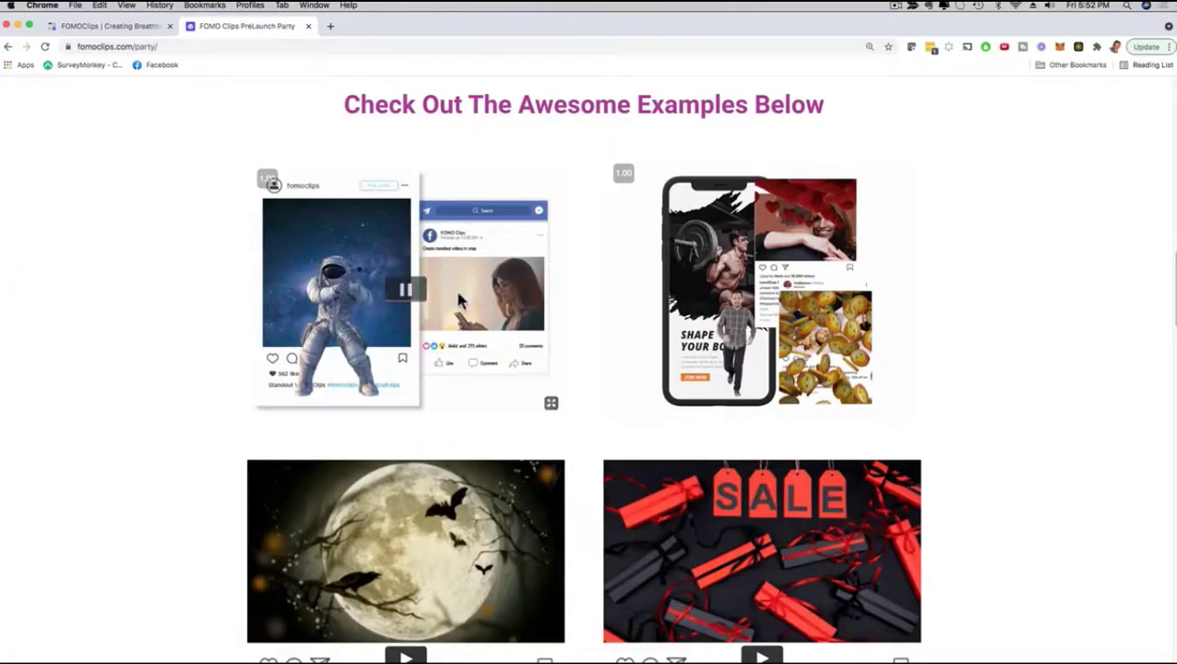
pyautogui.click(406, 290)
pyautogui.click(761, 291)
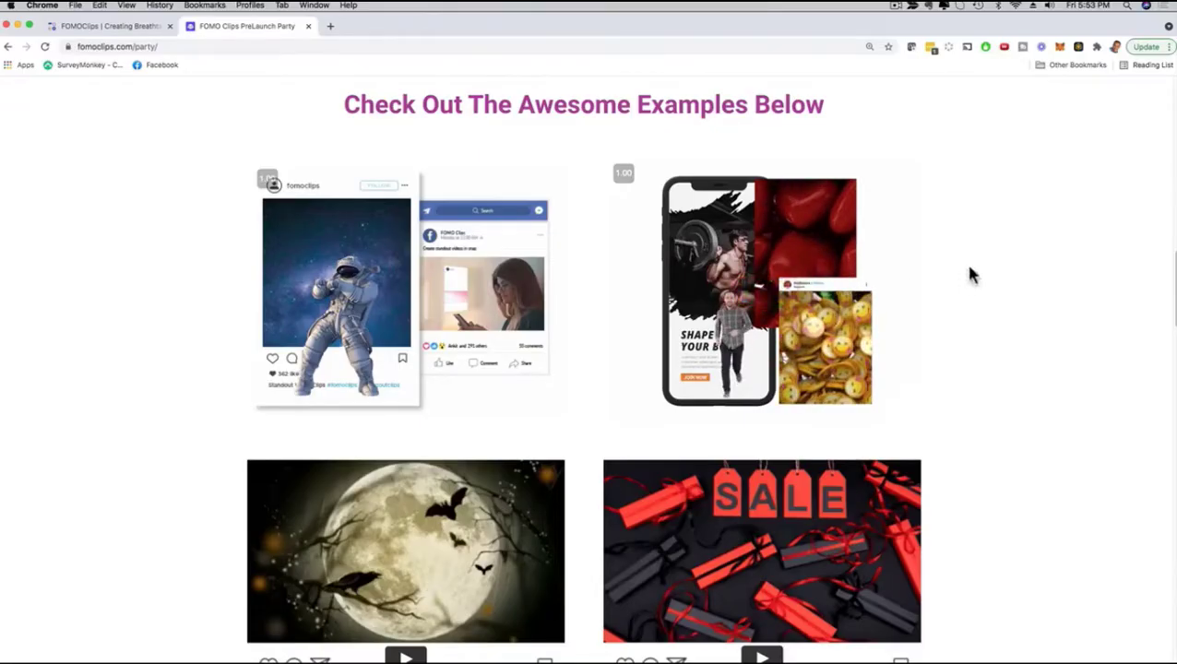
pyautogui.scroll(-3, 970, 275)
pyautogui.click(396, 491)
pyautogui.scroll(-2, 162, 382)
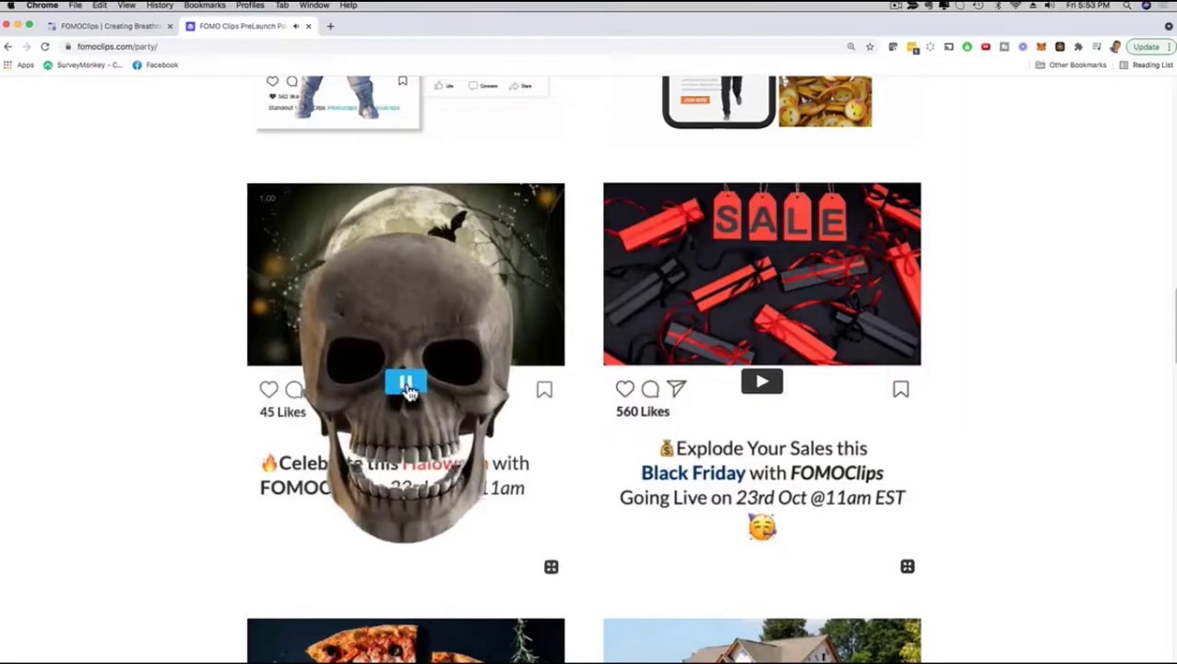
pyautogui.scroll(-4, 987, 323)
pyautogui.scroll(-10, 992, 323)
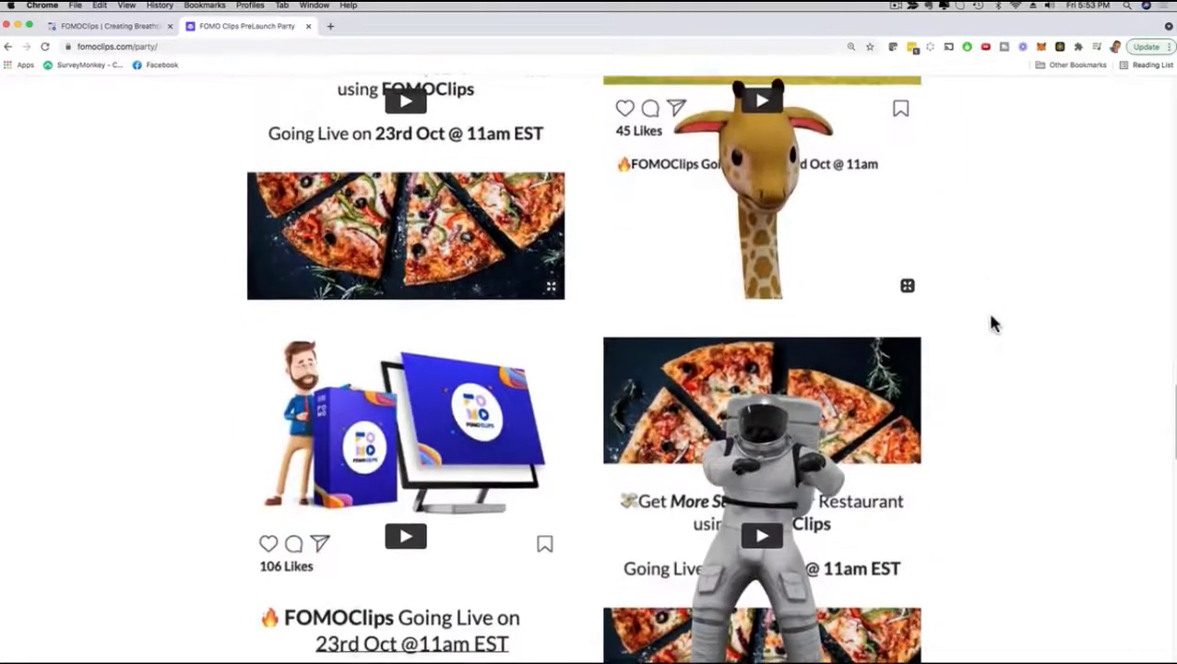
pyautogui.scroll(-3, 990, 322)
pyautogui.click(768, 383)
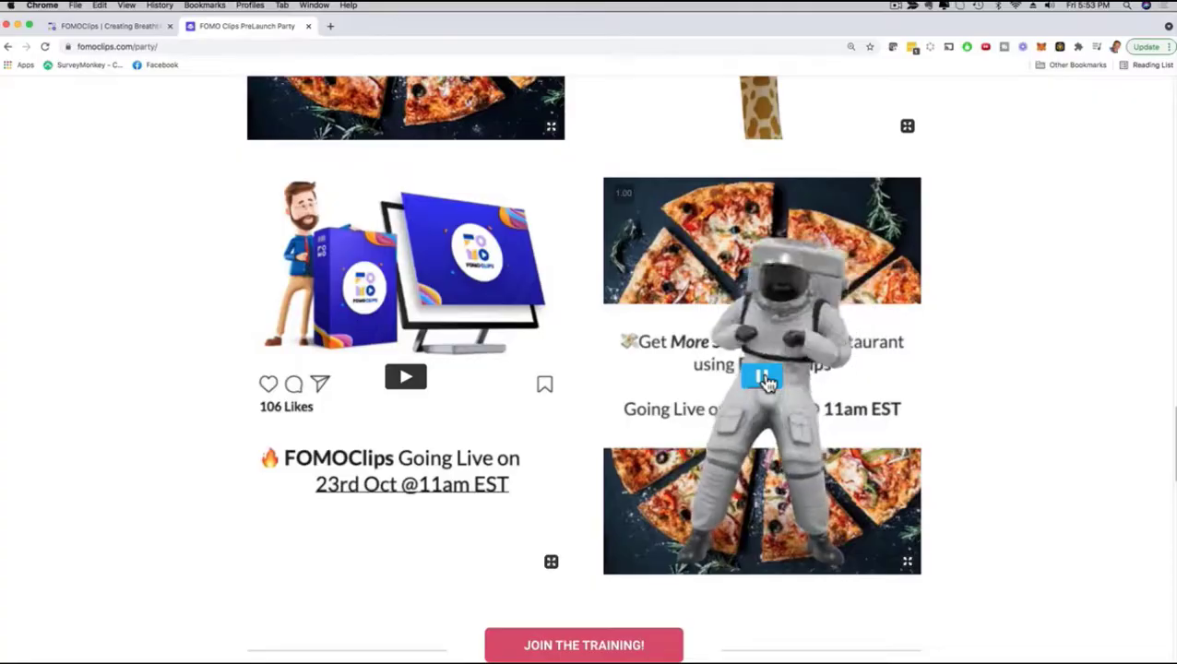
pyautogui.click(767, 383)
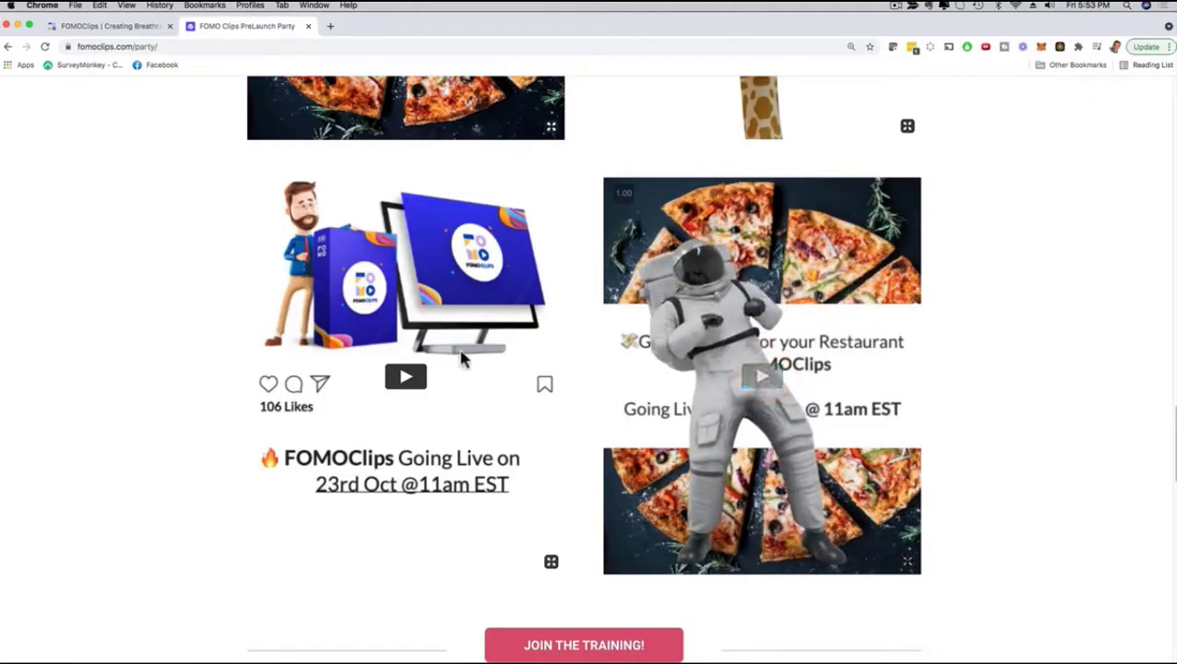
pyautogui.scroll(6, 143, 377)
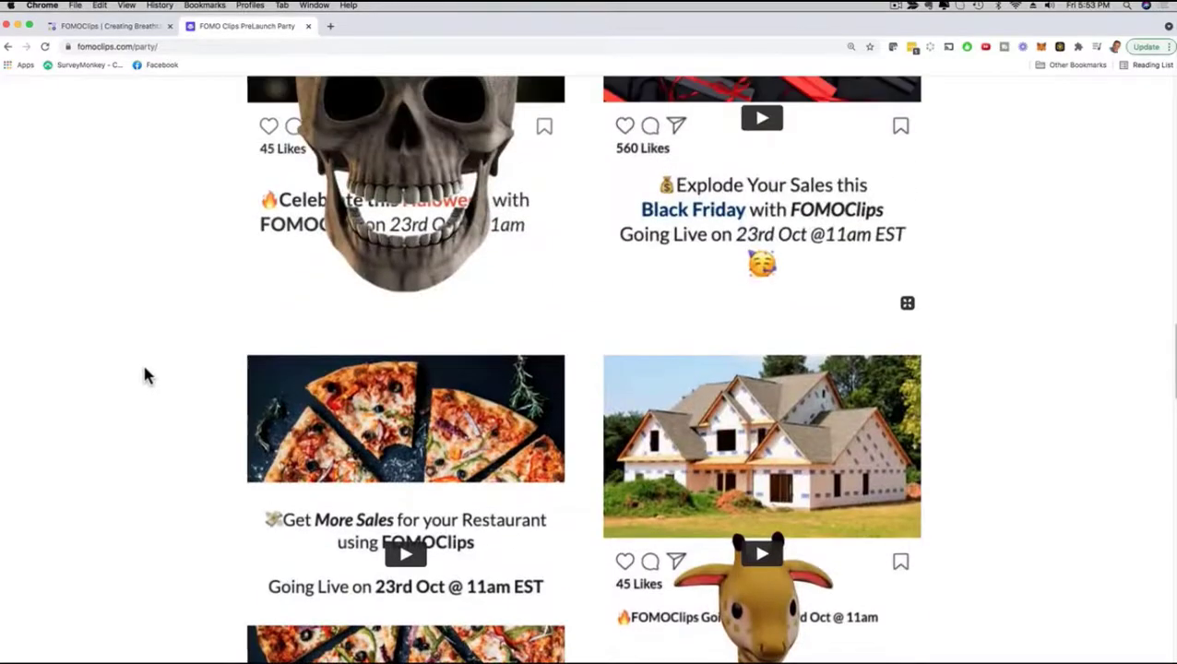
pyautogui.scroll(3, 145, 375)
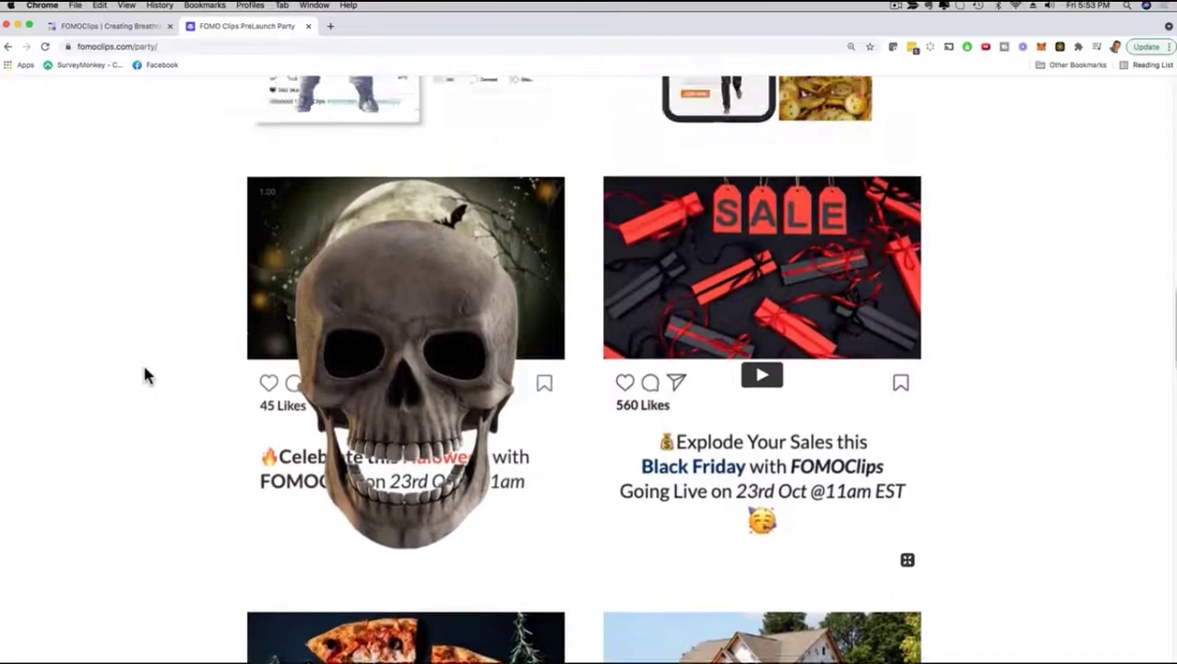
pyautogui.scroll(2, 144, 375)
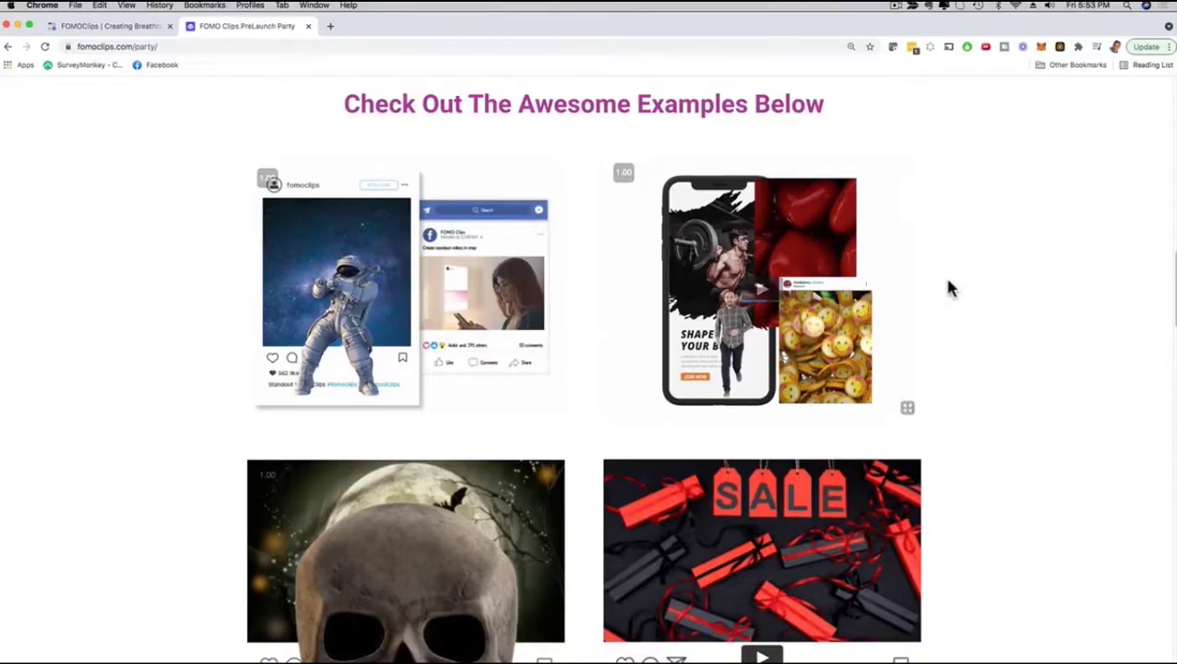
# Return to the FOMO Clips dashboard tab and browse the All Templates gallery grid
pyautogui.click(118, 27)
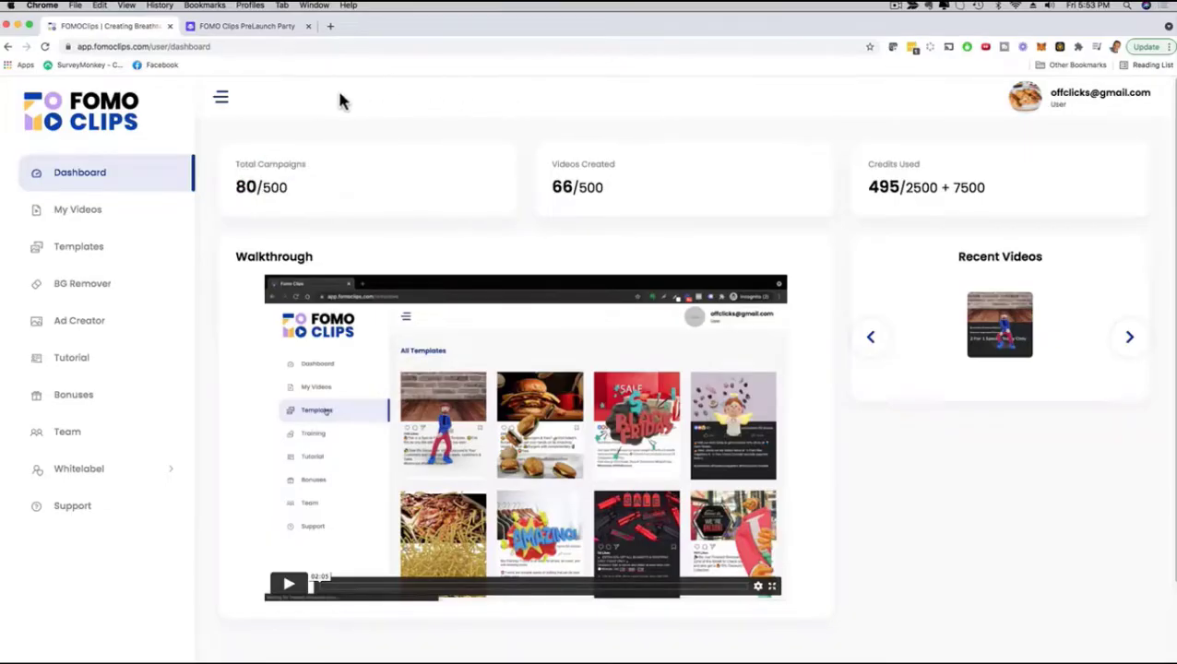
pyautogui.click(77, 251)
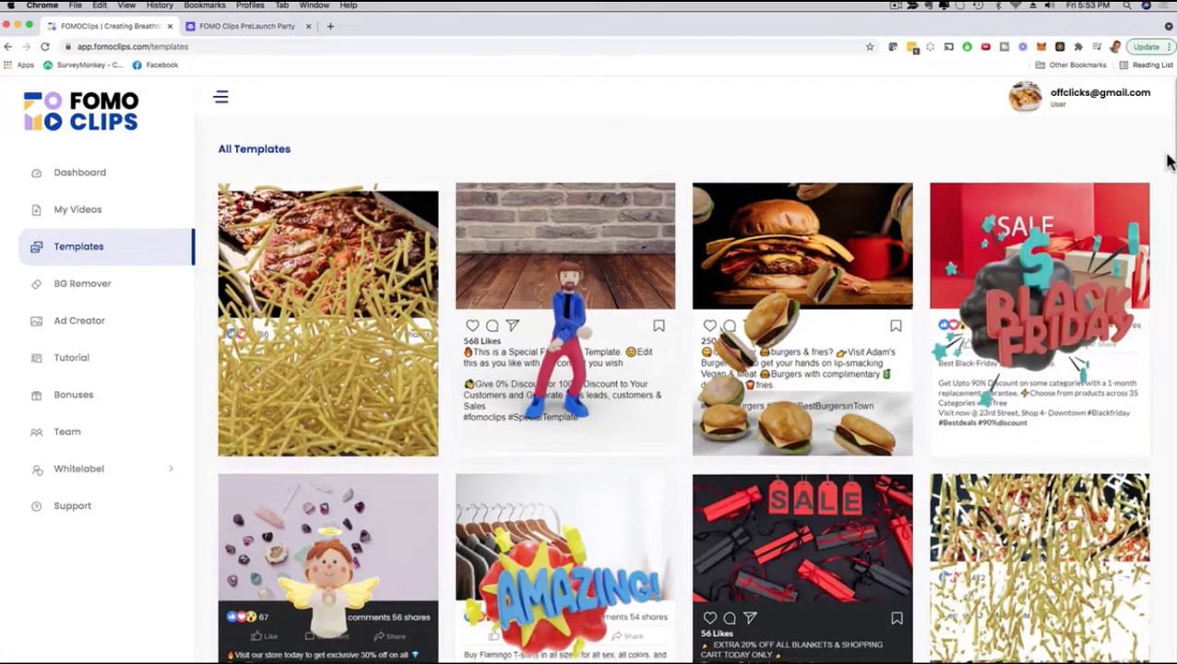
pyautogui.scroll(-3, 1167, 162)
pyautogui.scroll(-5, 1168, 162)
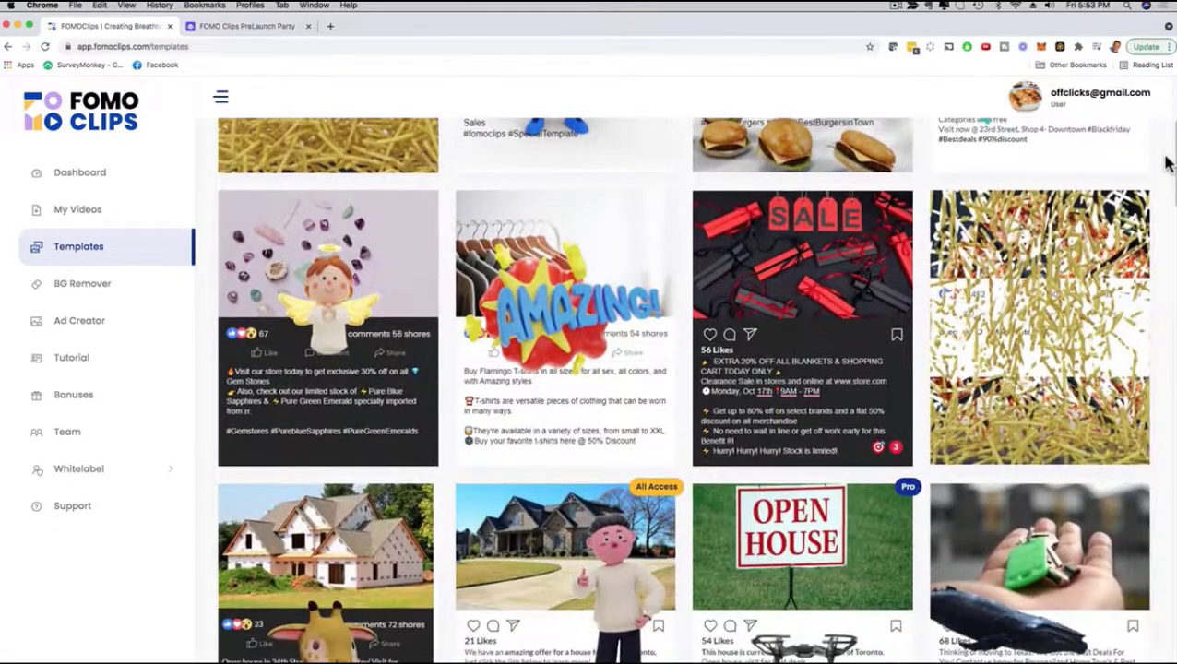
pyautogui.scroll(-5, 1168, 161)
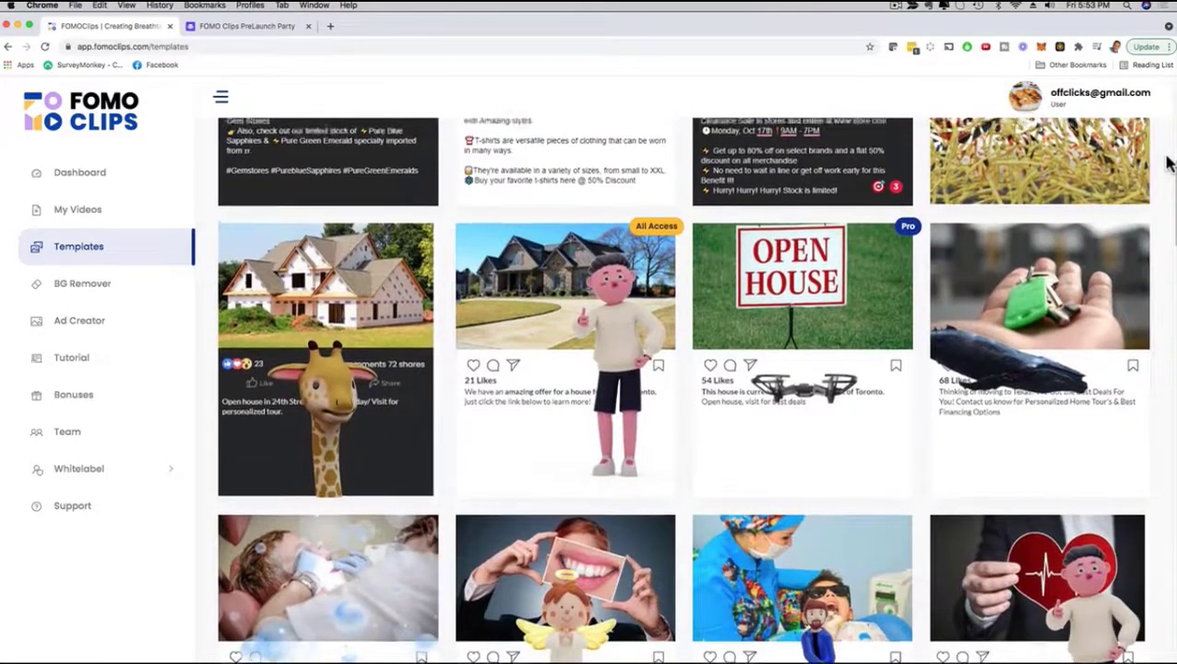
pyautogui.scroll(8, 1167, 164)
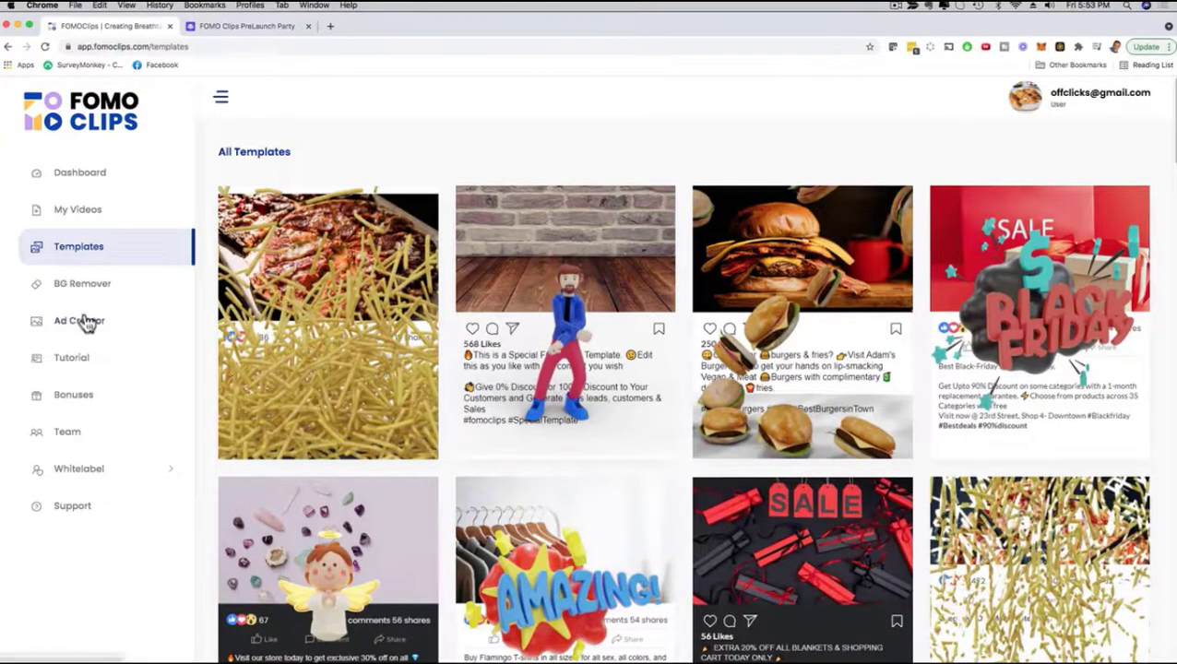
# Open My Videos and scroll the table of videos with their durations and render status
pyautogui.click(78, 219)
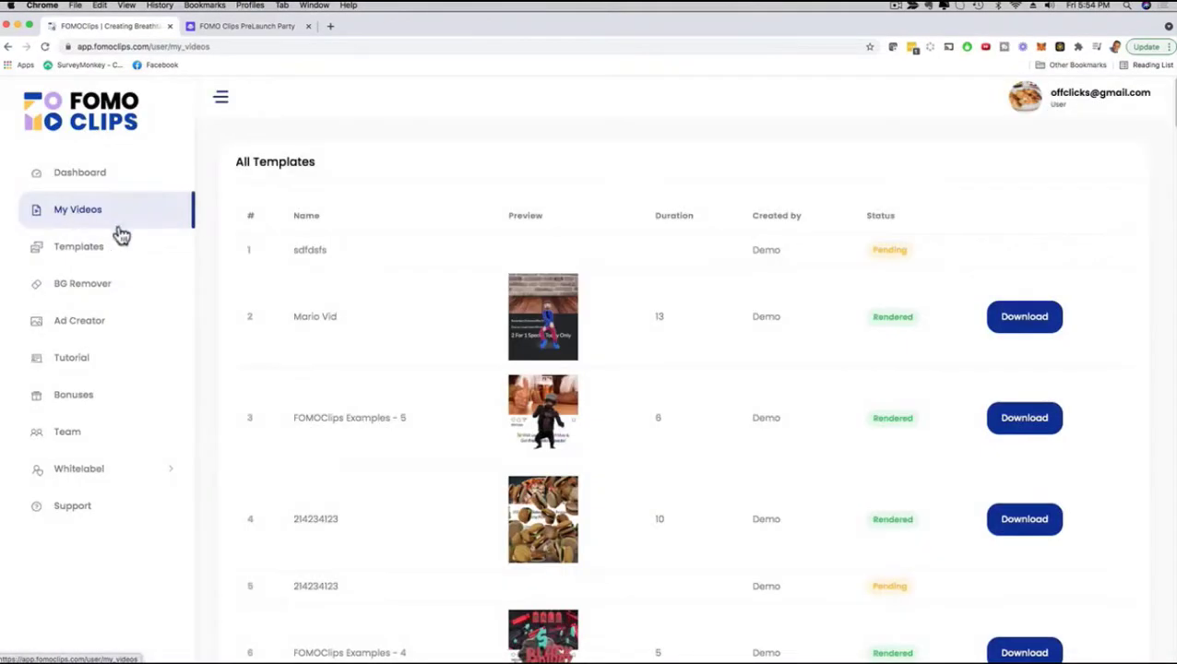
pyautogui.scroll(-2, 650, 290)
pyautogui.scroll(-5, 654, 296)
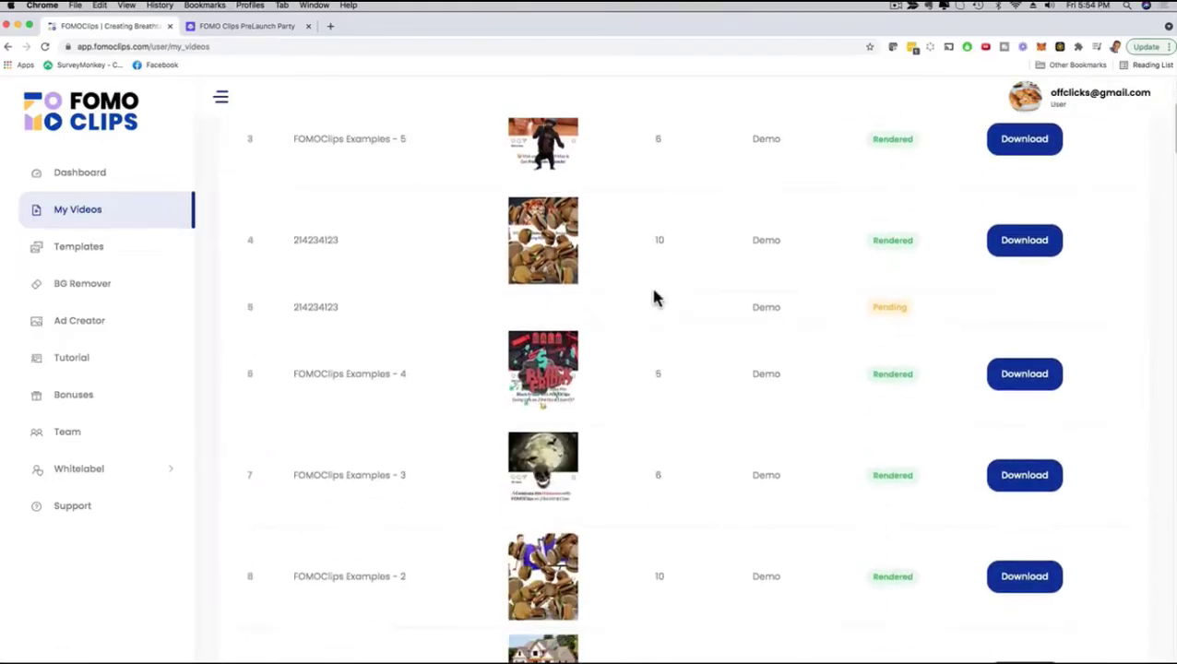
pyautogui.scroll(-1, 645, 304)
pyautogui.scroll(3, 646, 304)
pyautogui.scroll(3, 645, 304)
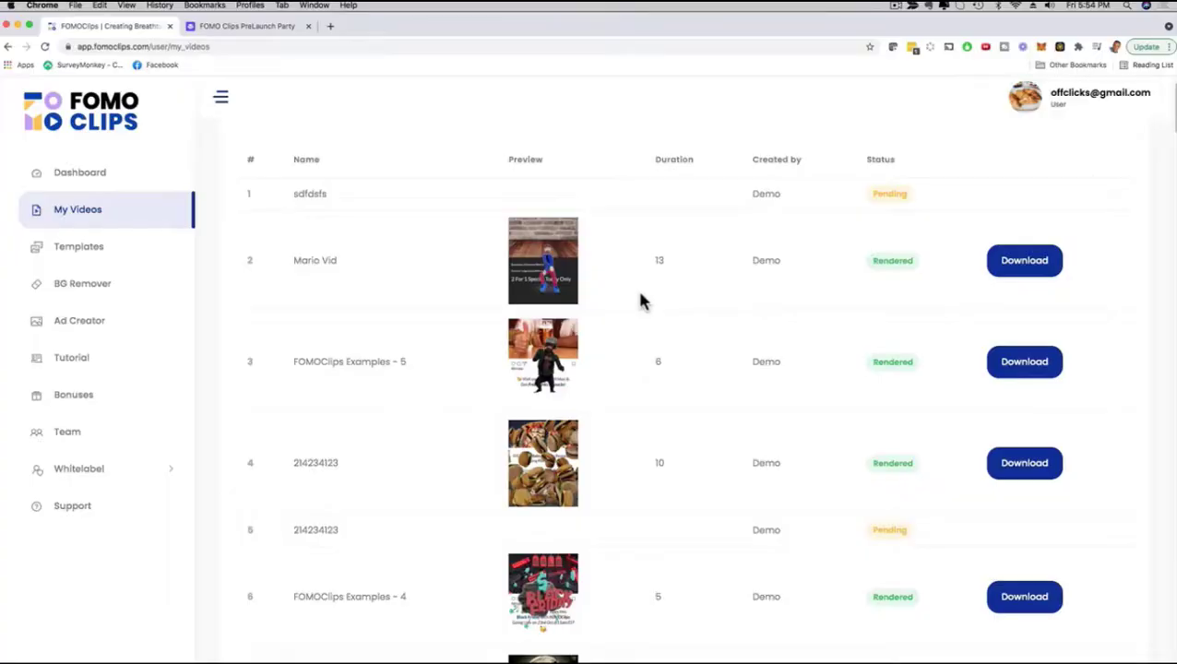
pyautogui.scroll(-1, 641, 302)
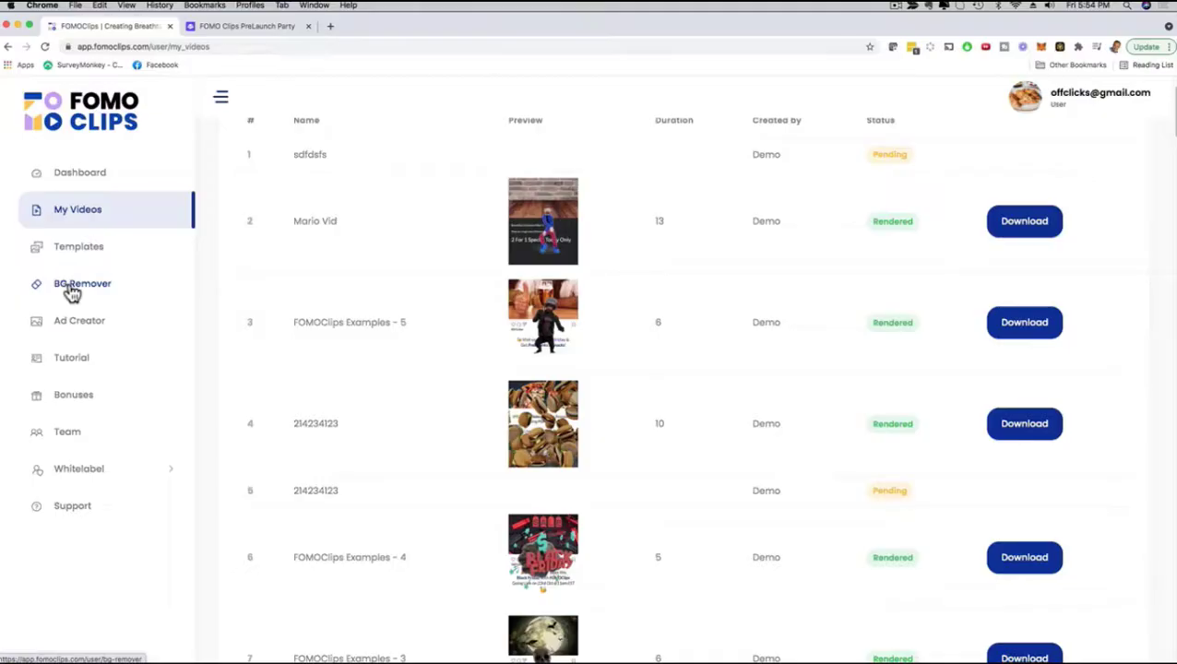
# Open the Ad Creator image editor and expand the Whitelabel sidebar options
pyautogui.click(77, 320)
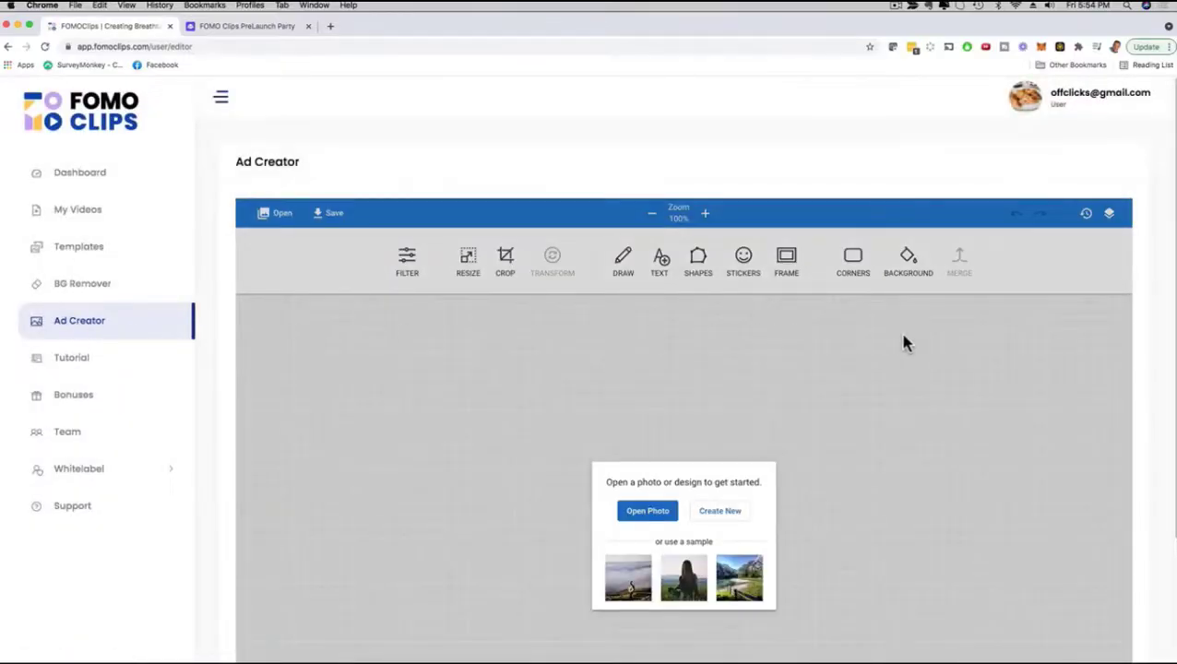
pyautogui.scroll(-2, 897, 343)
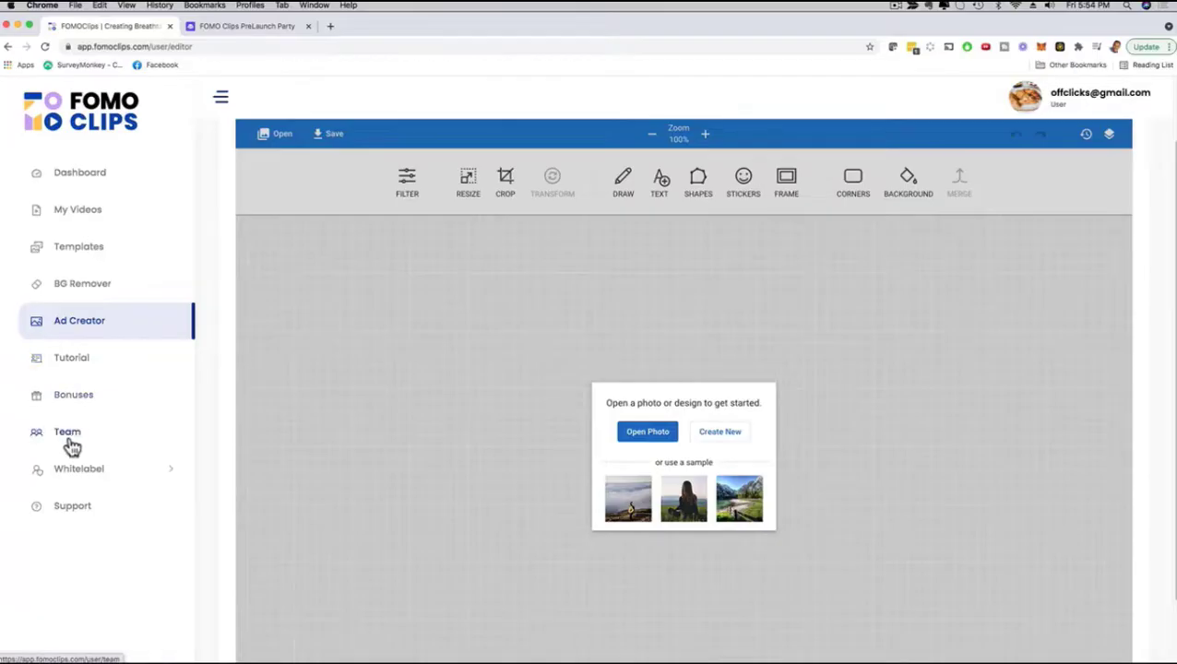
pyautogui.click(72, 468)
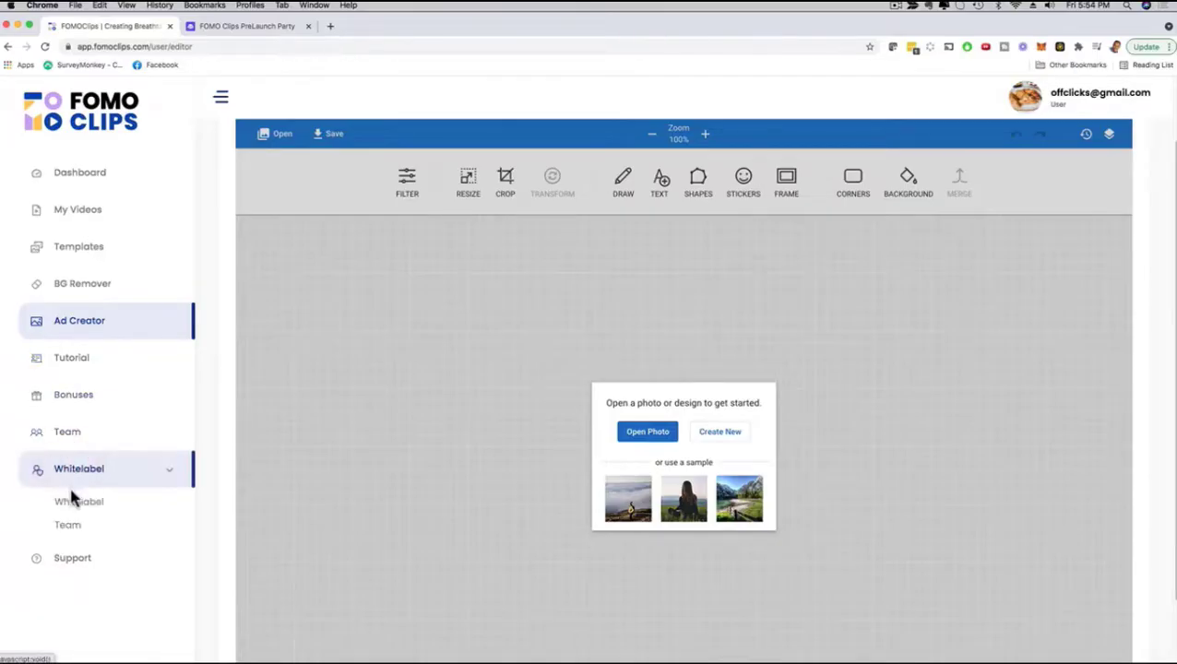
# View the Update Whitelabel branding form without changes, then return to the Templates gallery
pyautogui.click(76, 502)
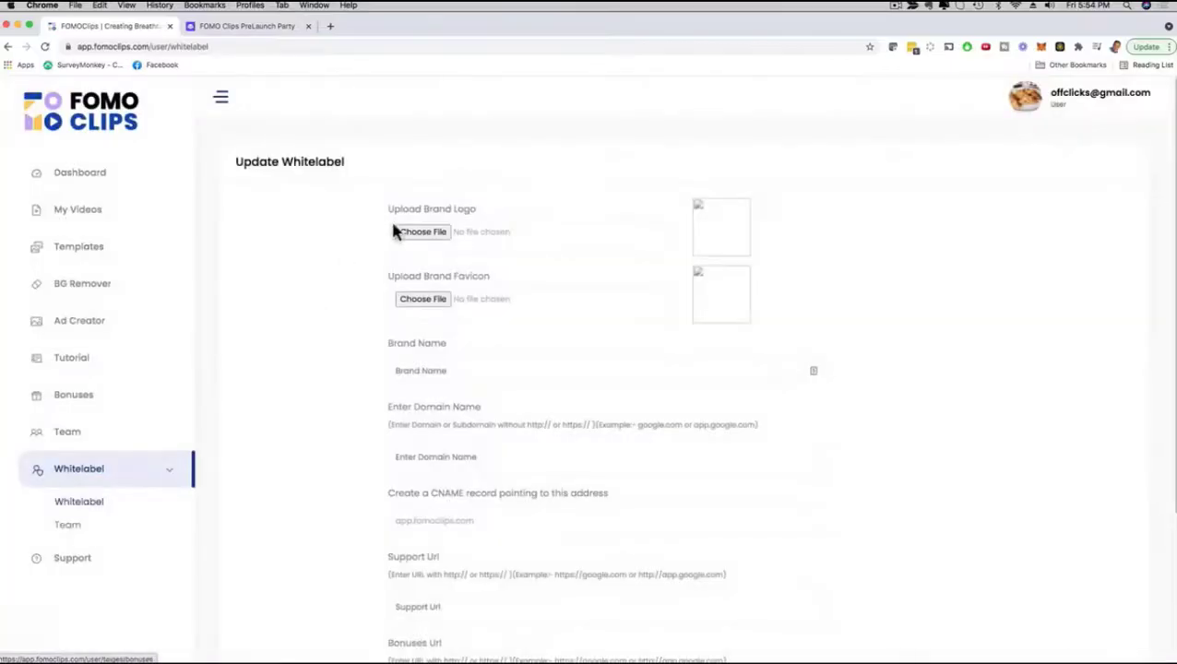
pyautogui.scroll(-2, 397, 198)
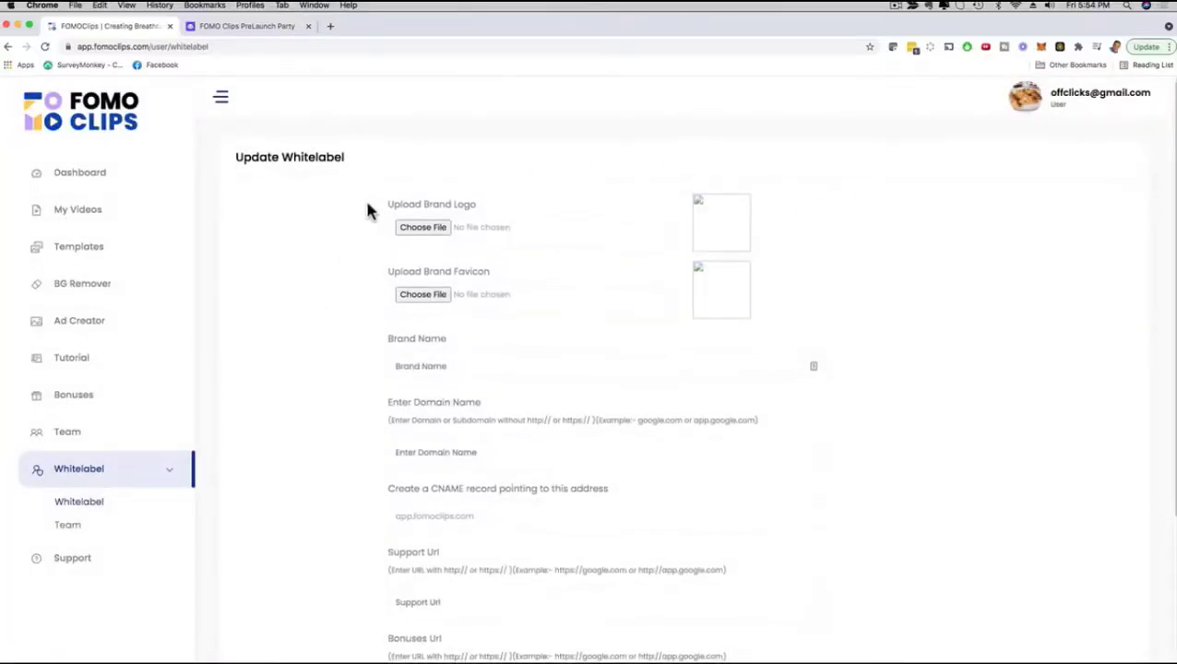
pyautogui.scroll(-3, 384, 214)
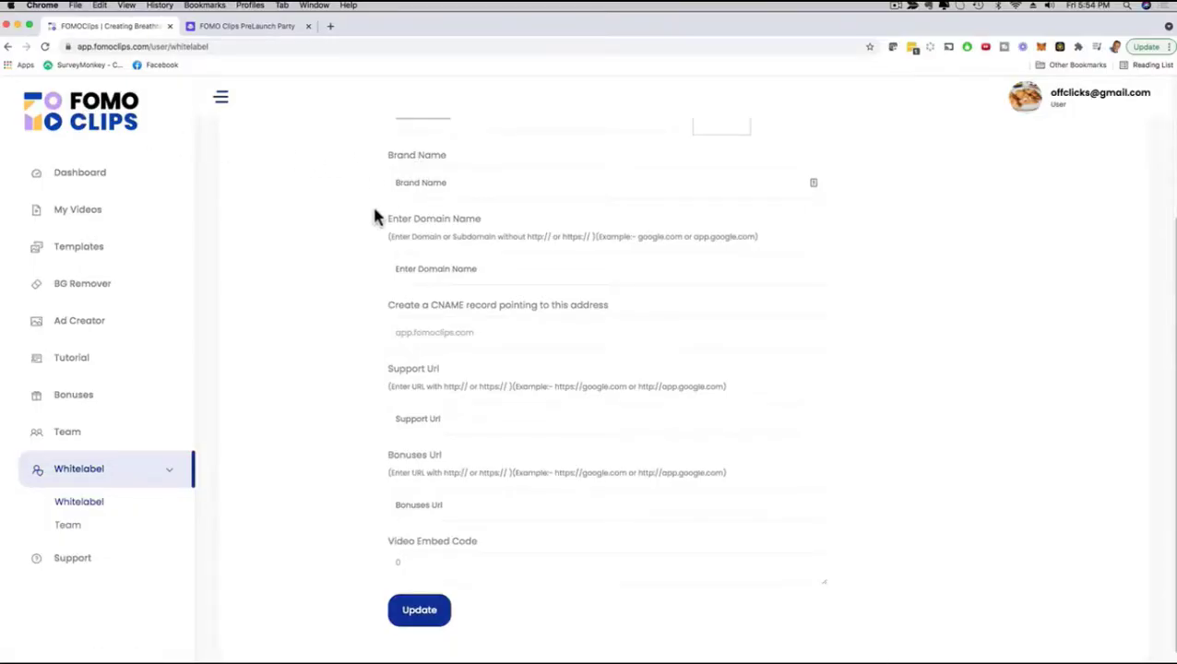
pyautogui.scroll(-1, 360, 225)
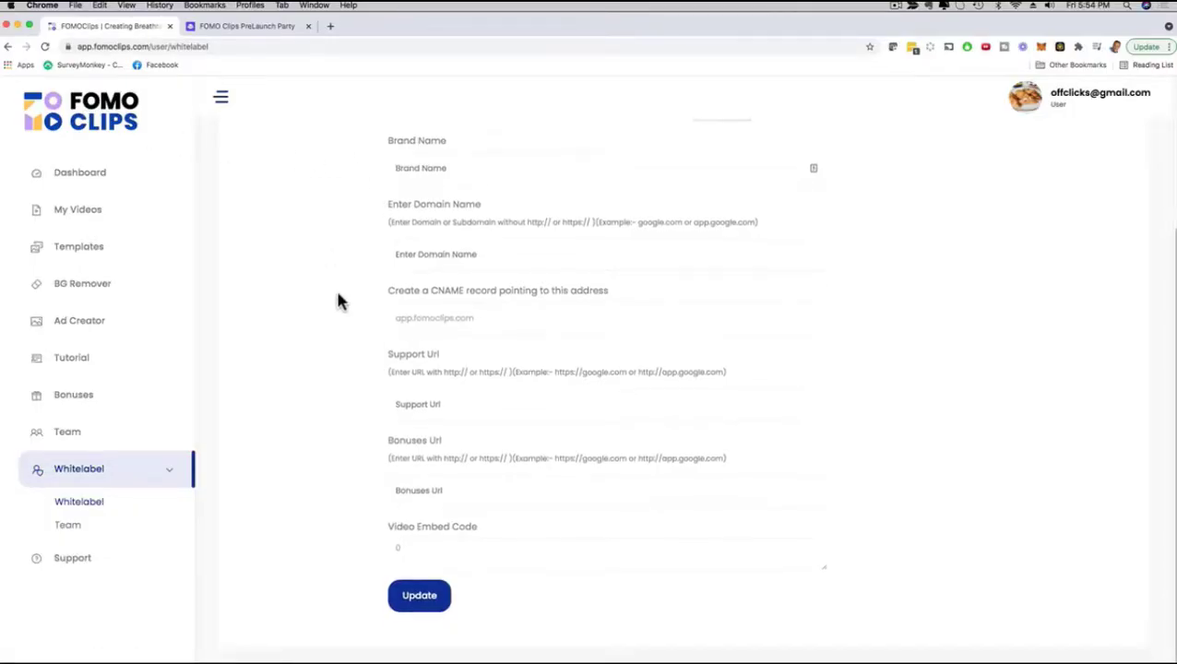
pyautogui.scroll(5, 320, 267)
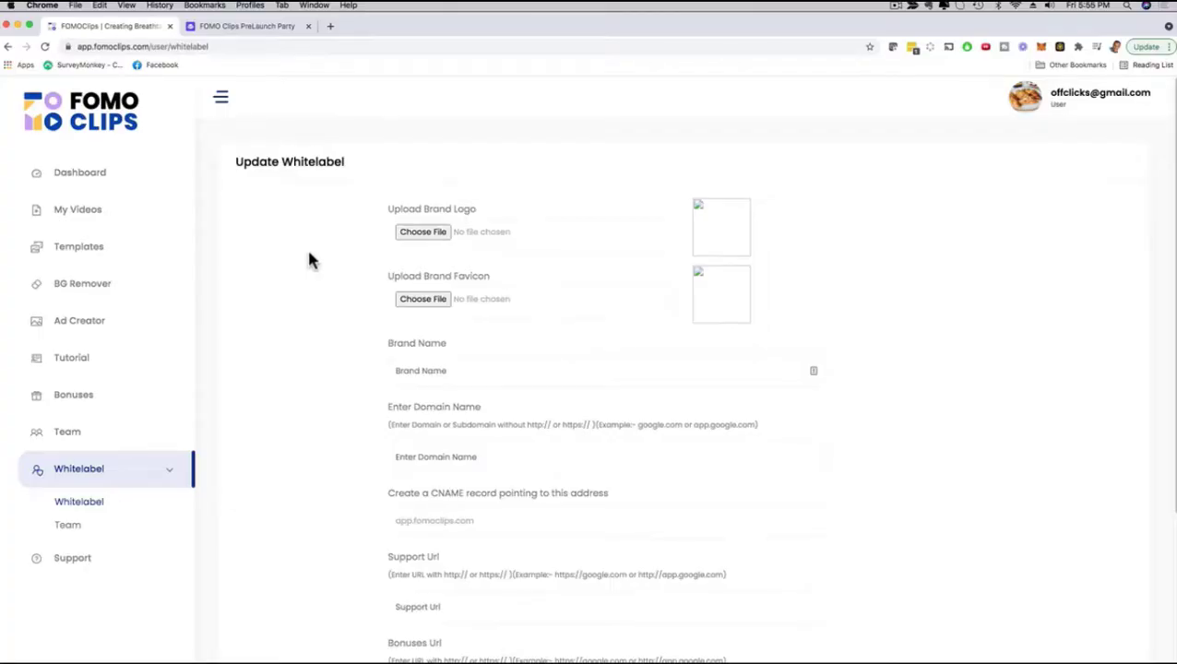
pyautogui.scroll(-5, 309, 260)
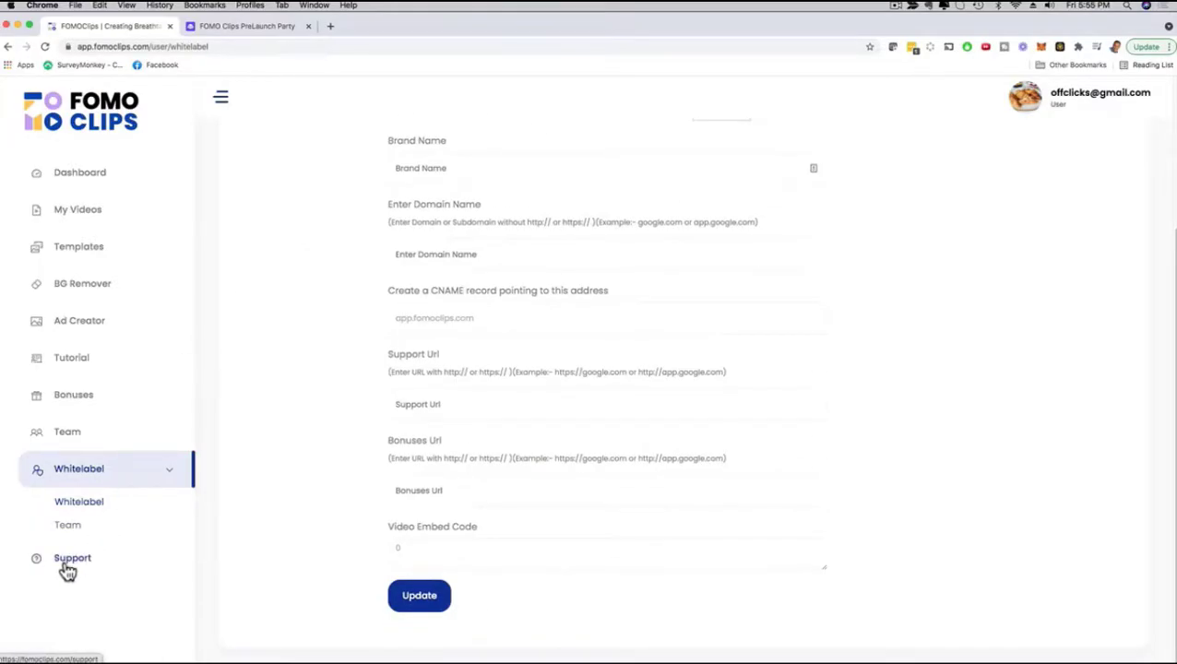
pyautogui.scroll(5, 839, 189)
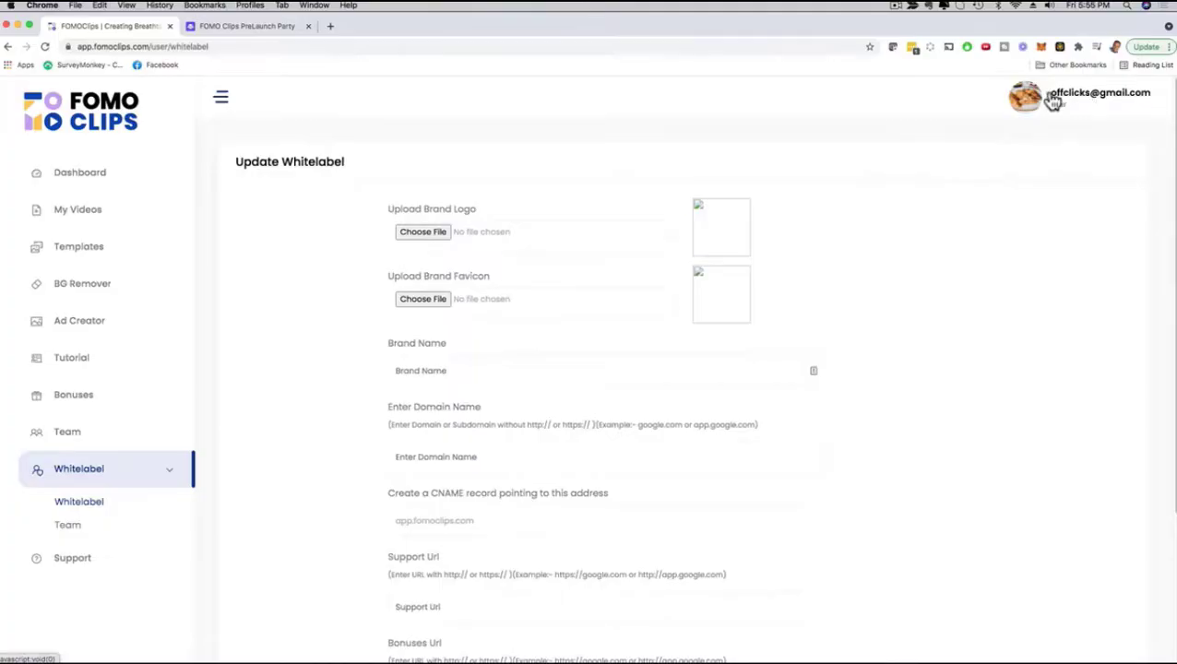
pyautogui.click(74, 250)
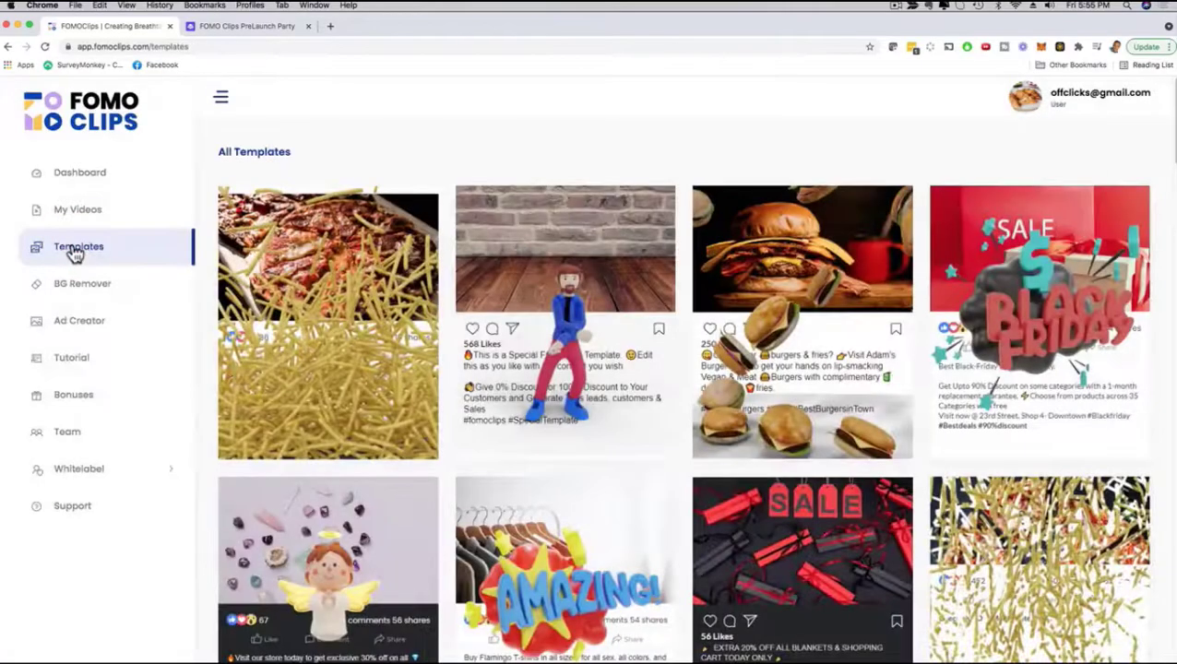
# Create a campaign named 'Mario Demi' from the brick-wall dancing-character template
pyautogui.scroll(-7, 1142, 181)
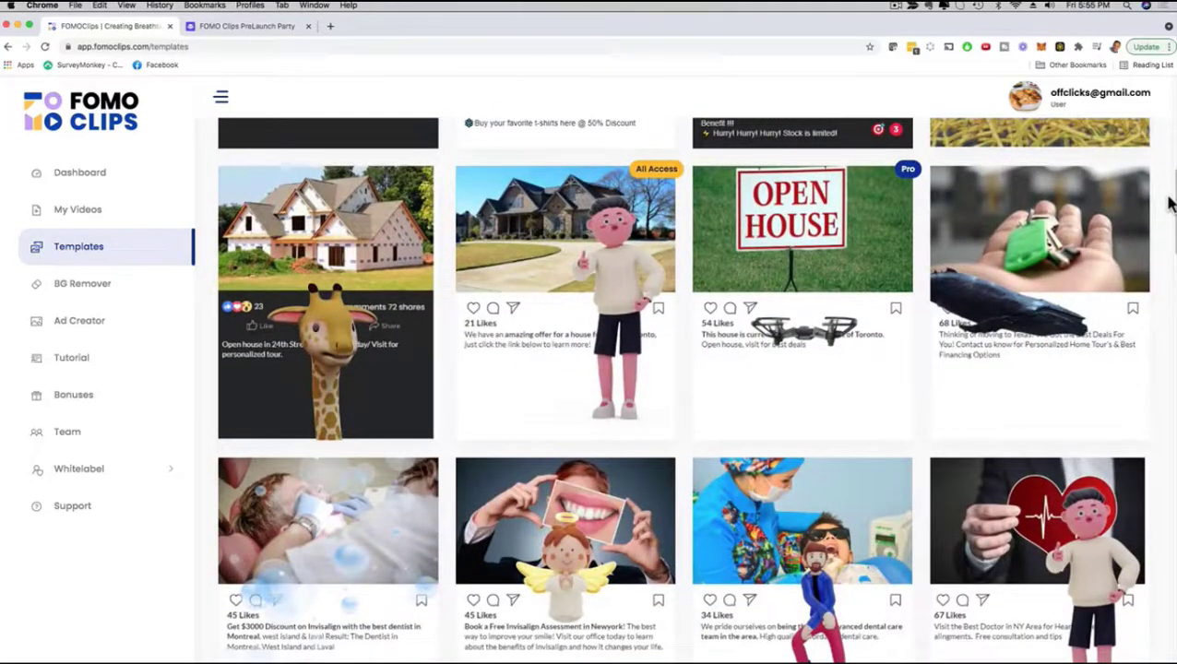
pyautogui.scroll(5, 1169, 203)
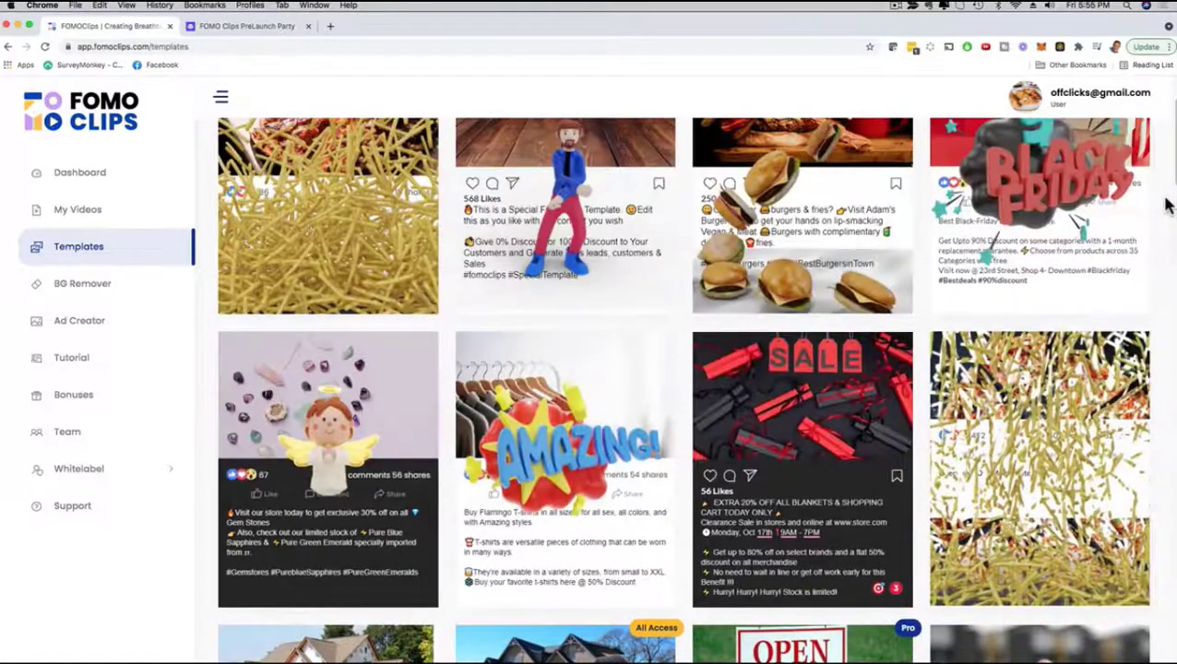
pyautogui.scroll(3, 1169, 203)
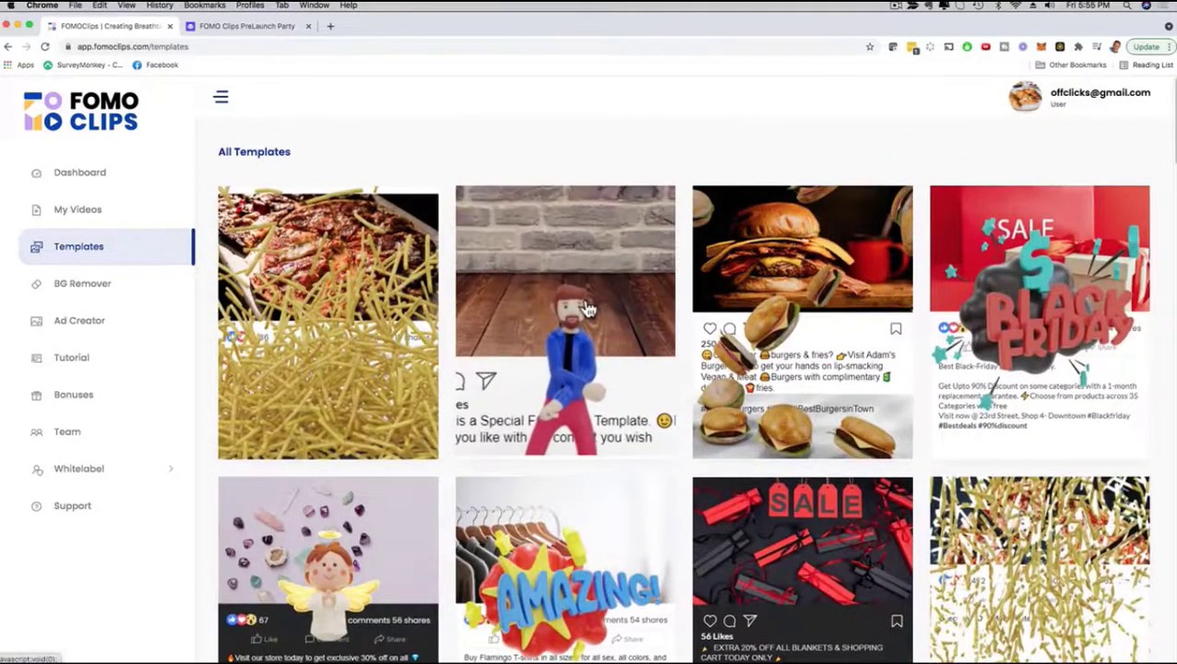
pyautogui.click(596, 287)
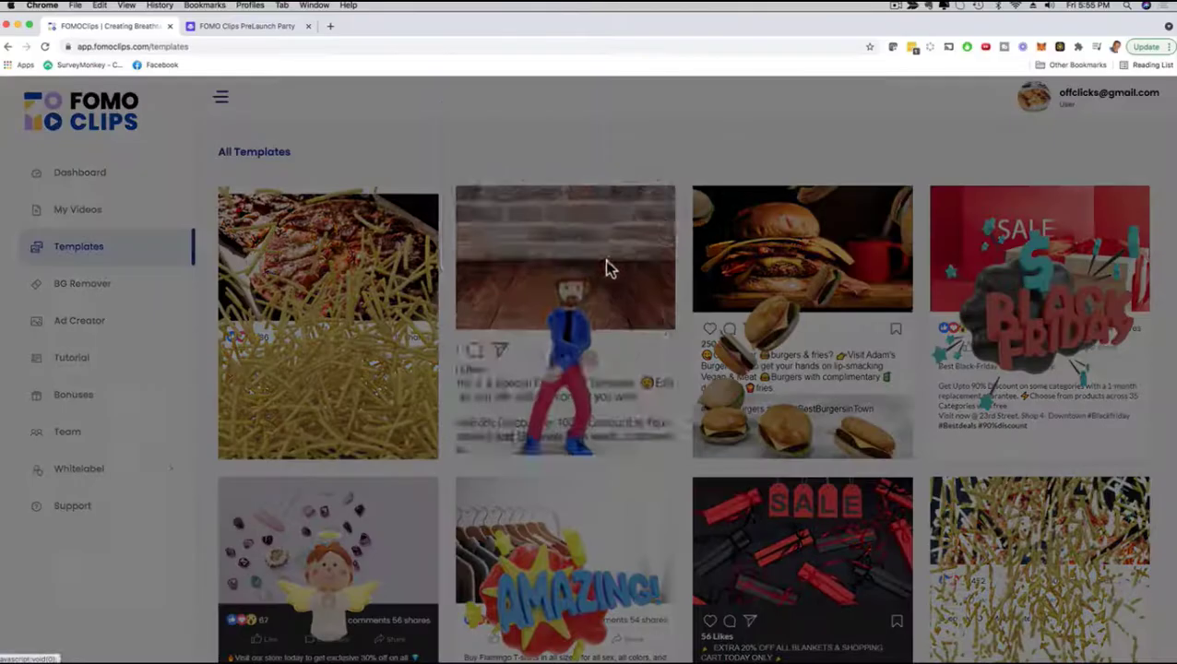
pyautogui.click(514, 177)
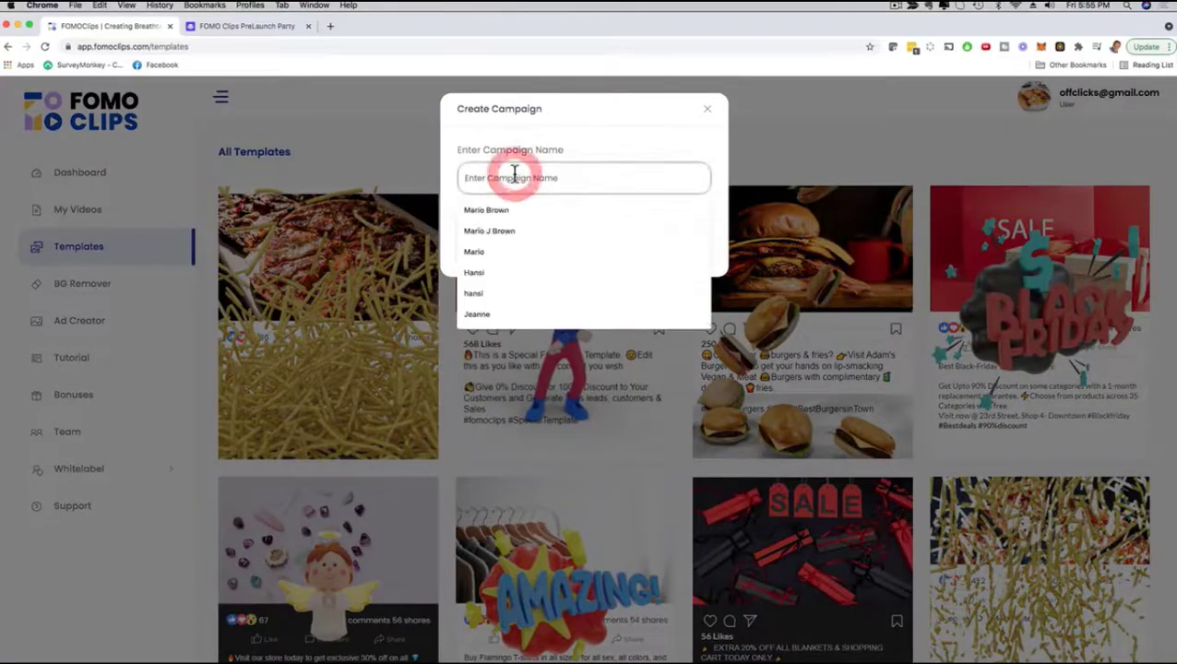
pyautogui.write('Mario Demi')
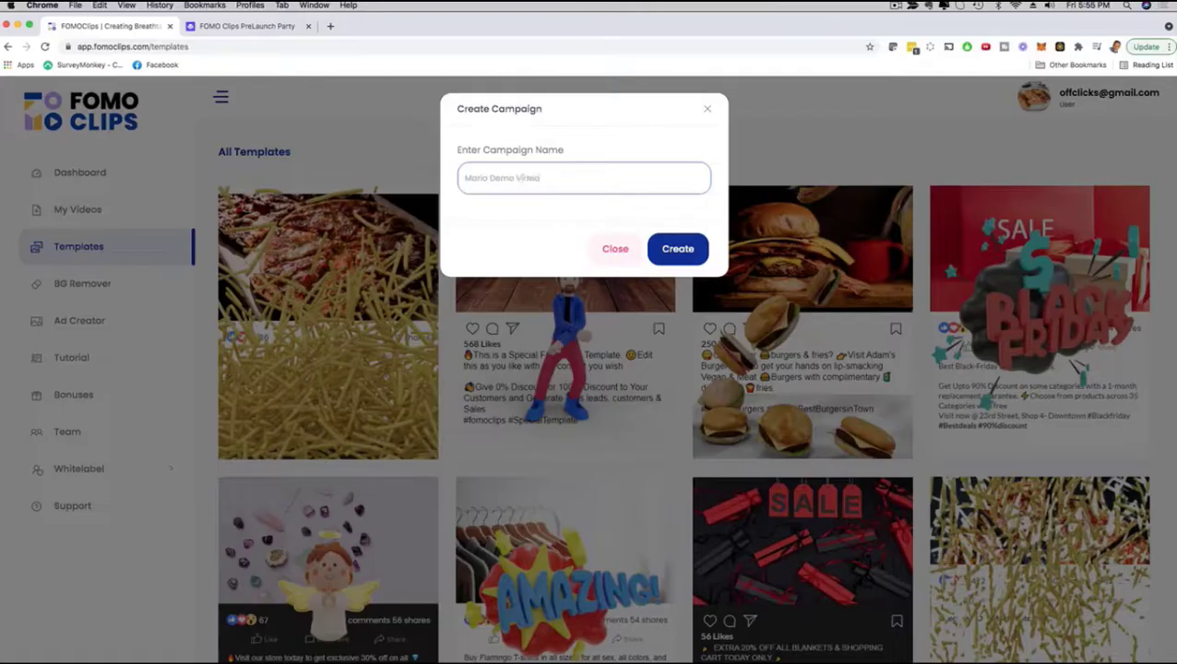
pyautogui.click(677, 251)
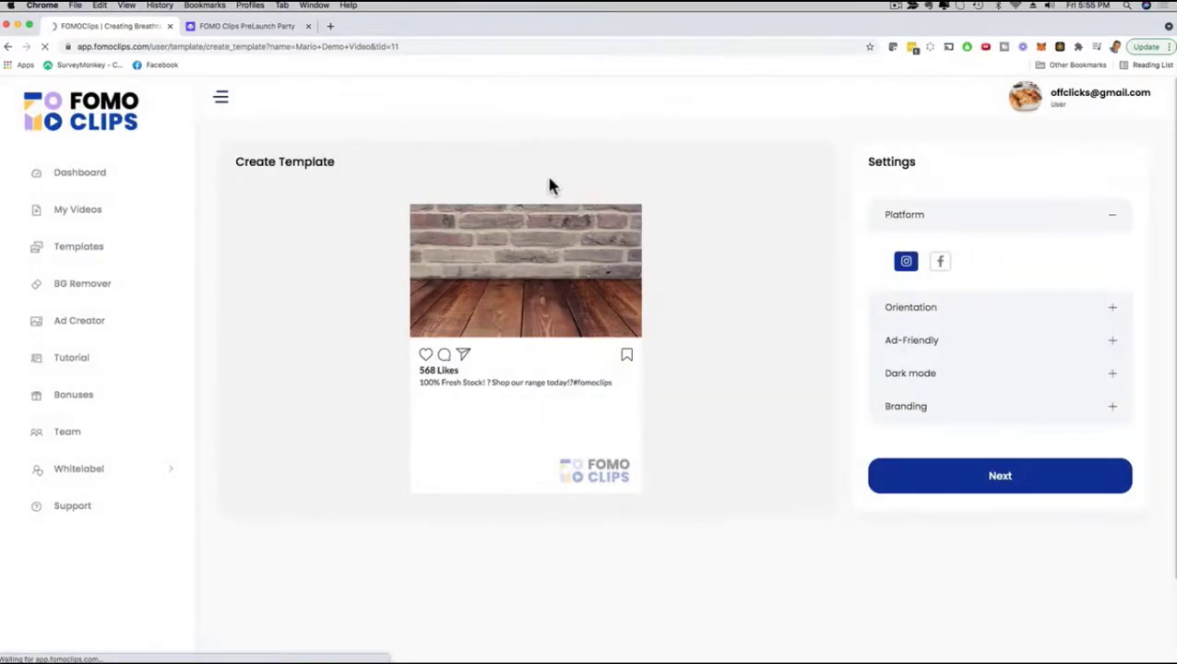
# Keep the existing brick-wall background, cancelling the image file picker
pyautogui.click(722, 236)
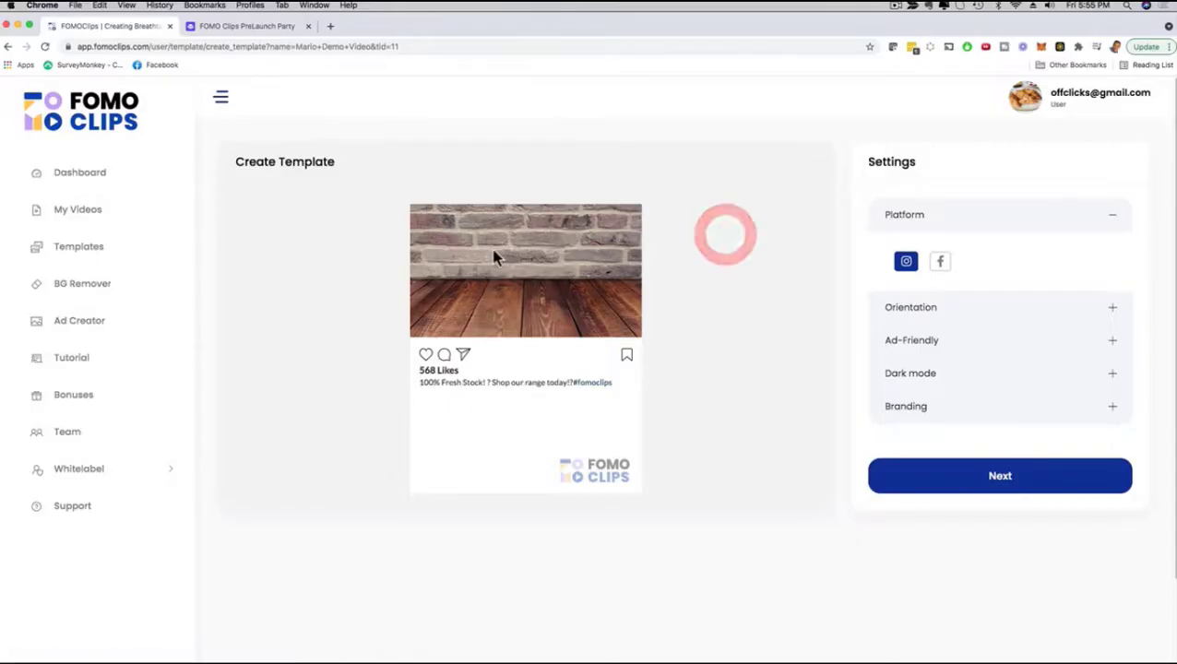
pyautogui.click(586, 260)
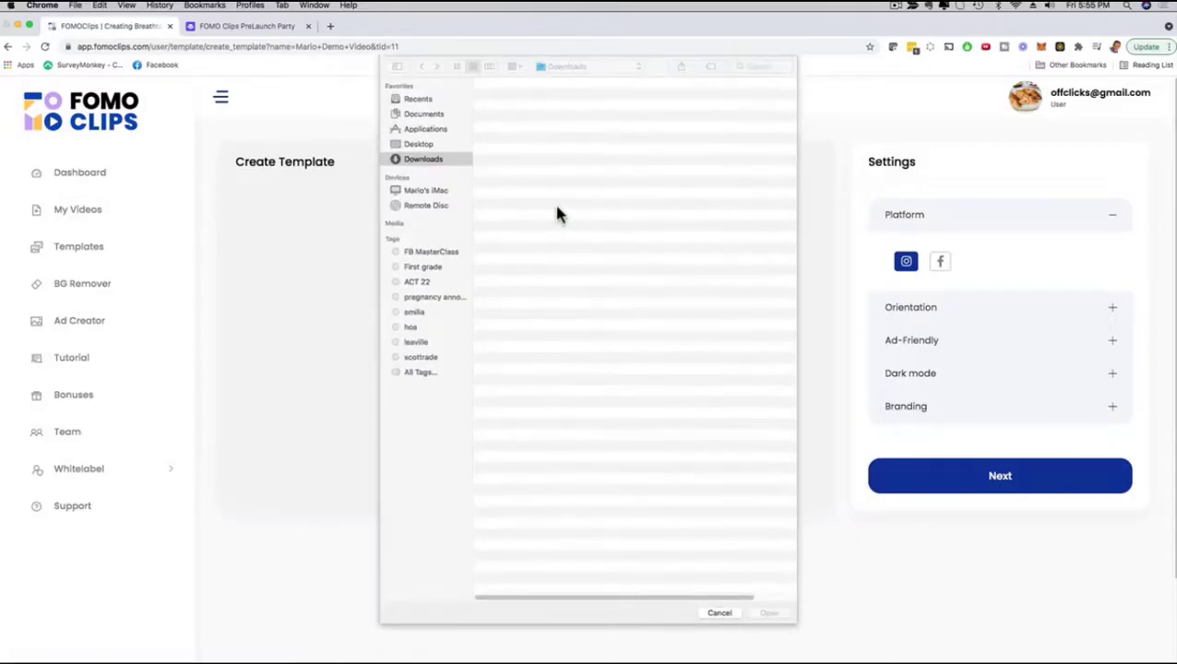
pyautogui.click(715, 612)
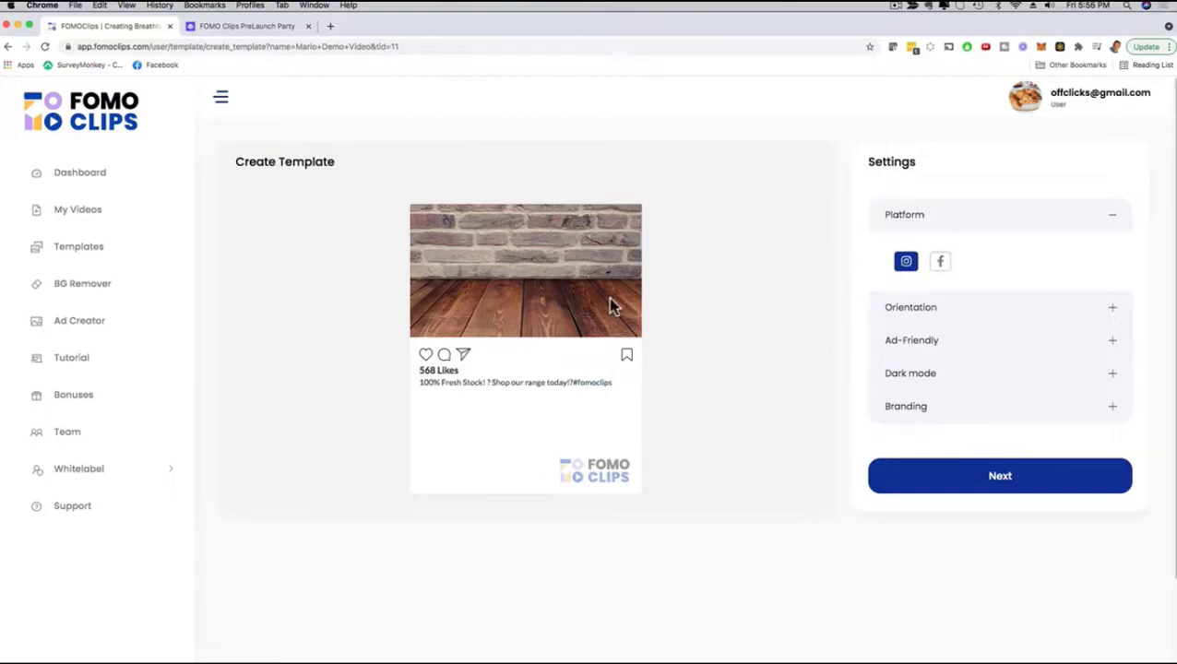
# Set the post to Instagram style with the 4:5 orientation
pyautogui.click(938, 264)
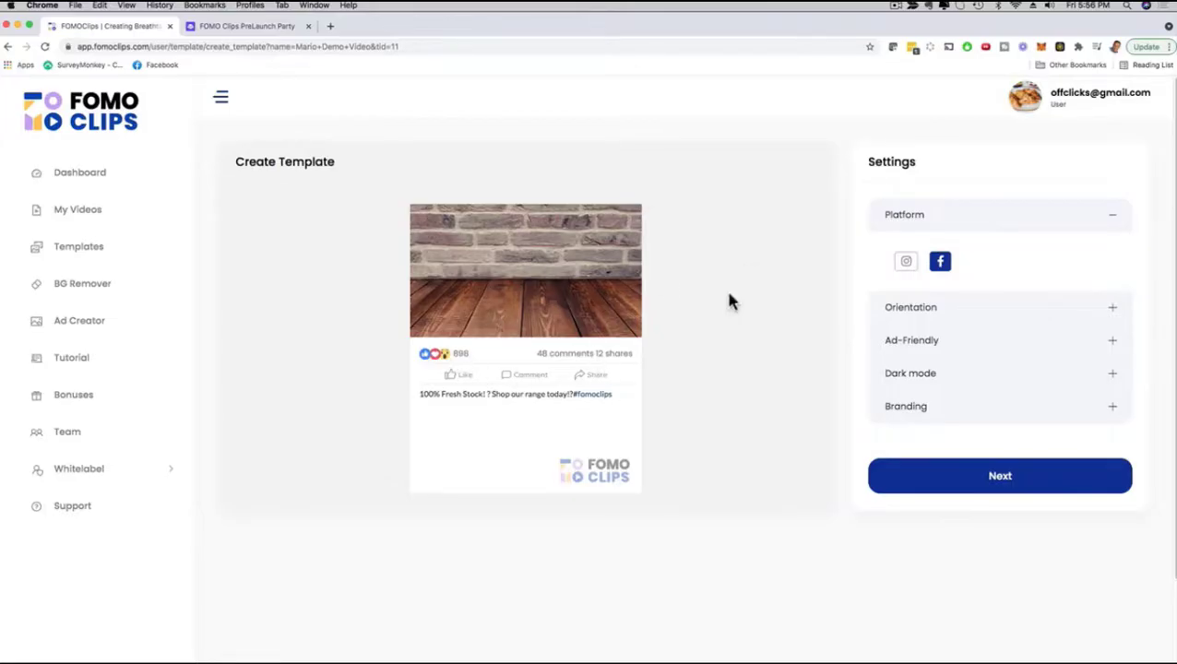
pyautogui.click(906, 262)
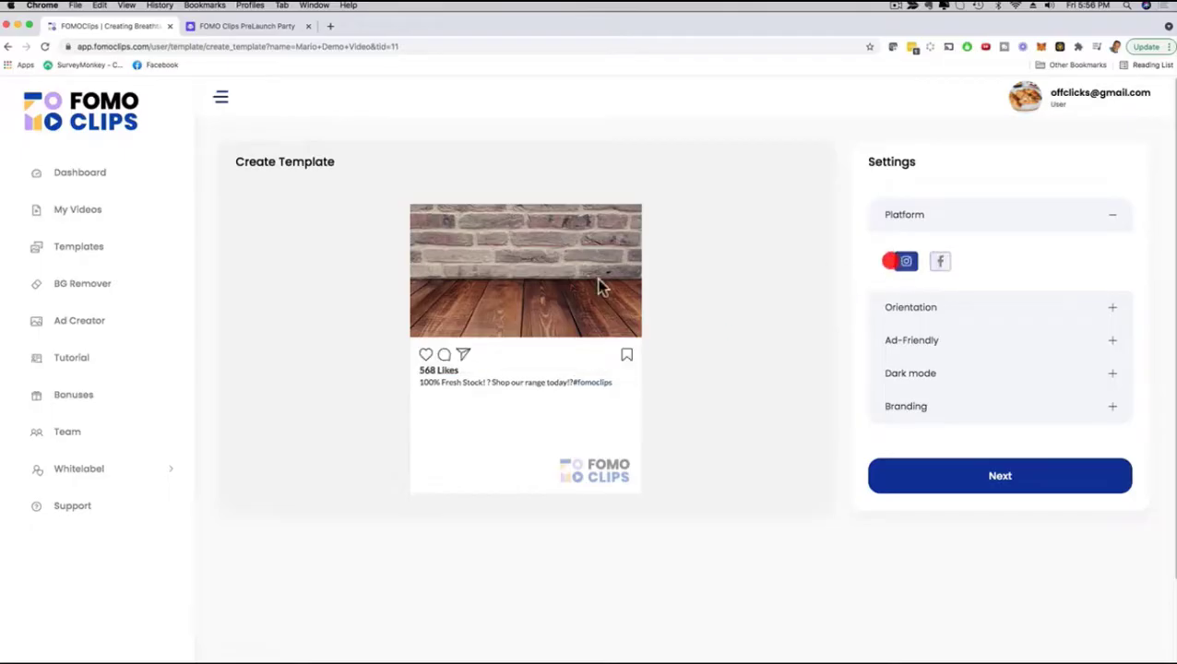
pyautogui.click(938, 308)
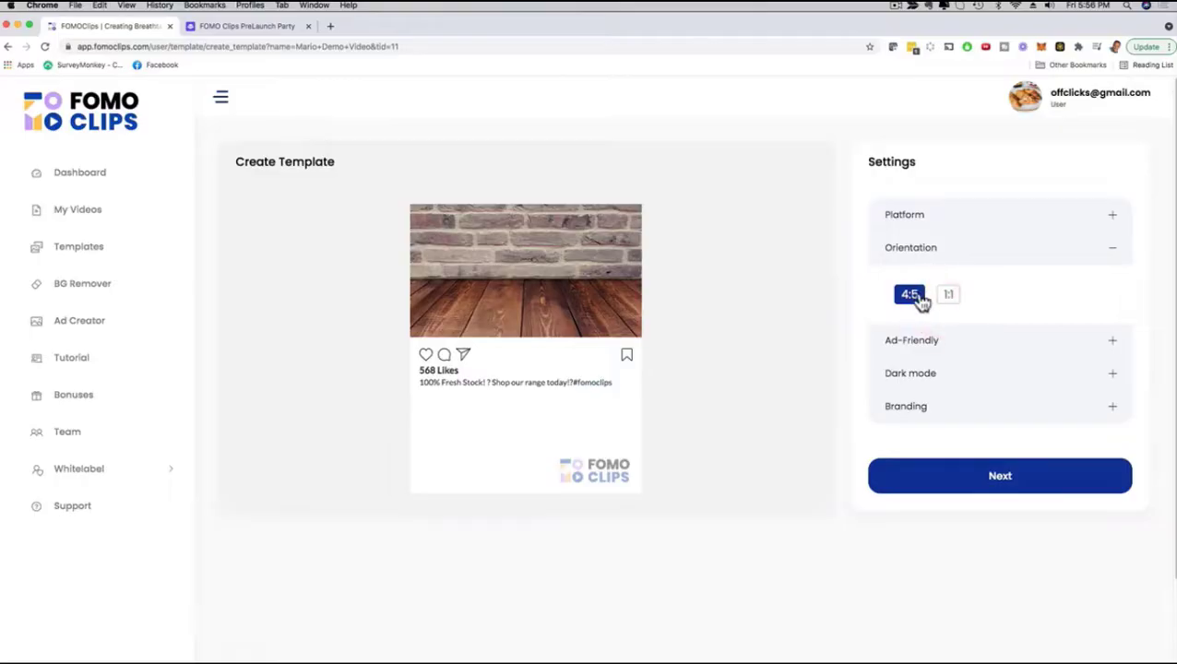
pyautogui.click(946, 297)
pyautogui.click(913, 300)
# Turn Ad-Friendly on, leave Dark mode off, and start editing the caption
pyautogui.click(909, 342)
pyautogui.click(998, 317)
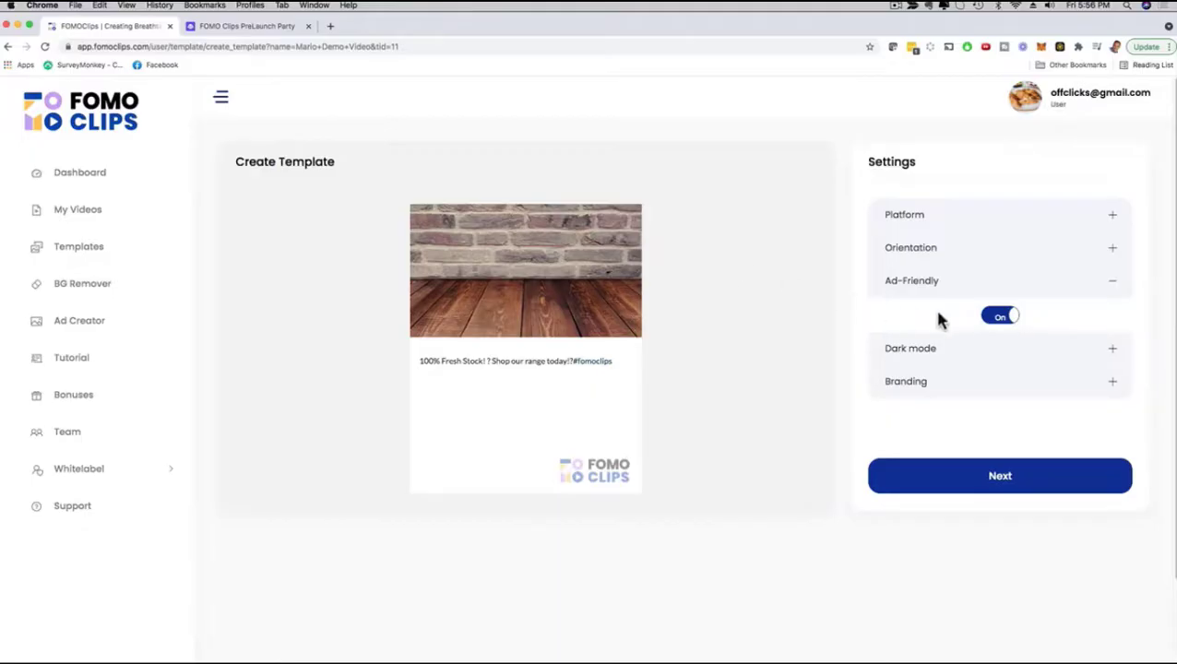
pyautogui.click(973, 348)
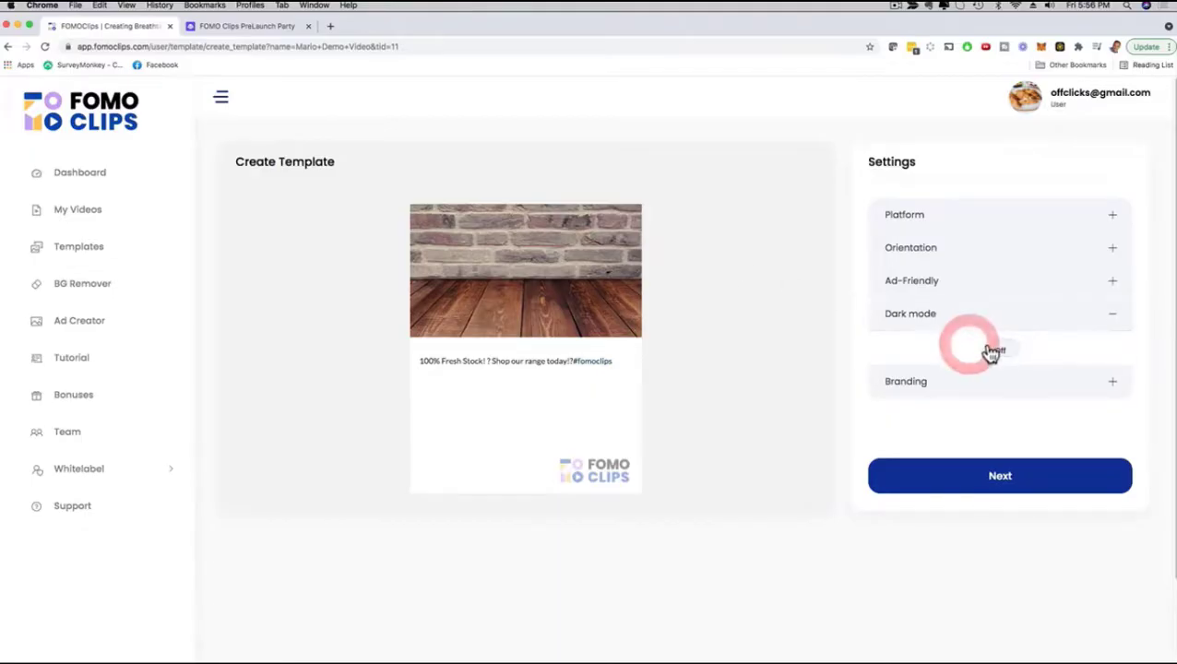
pyautogui.click(992, 352)
pyautogui.click(991, 352)
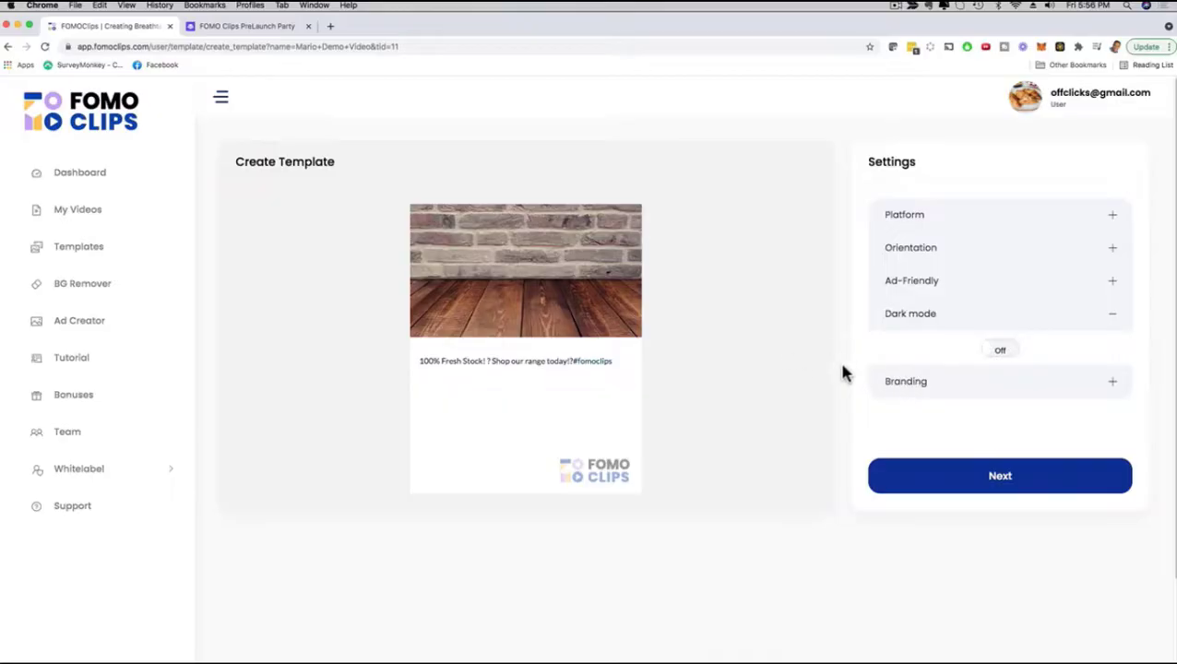
pyautogui.click(463, 362)
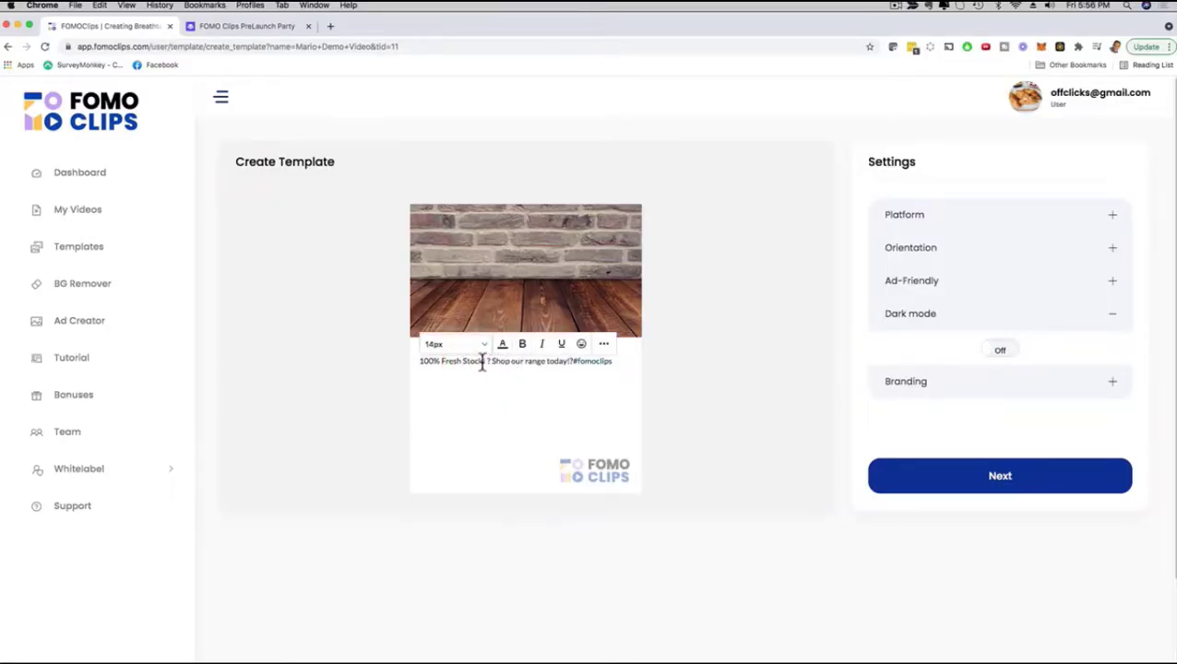
# Replace '100% Fresh Stock' with the headline 'Brand New 2 For 1 Special!' on its own line
pyautogui.moveTo(481, 362); pyautogui.dragTo(420, 364)
pyautogui.write('Brand New!2 For 1 Special')
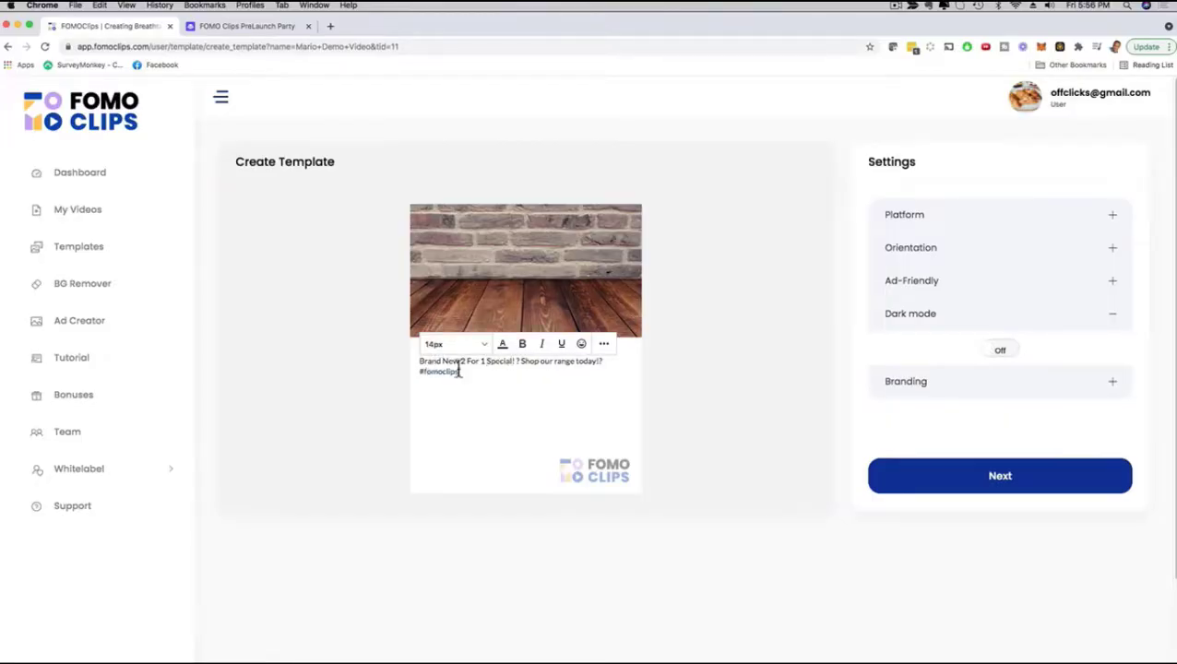
pyautogui.write('!')
pyautogui.click(519, 361)
pyautogui.press('BackSpace')
pyautogui.press('Return')
pyautogui.press('Return')
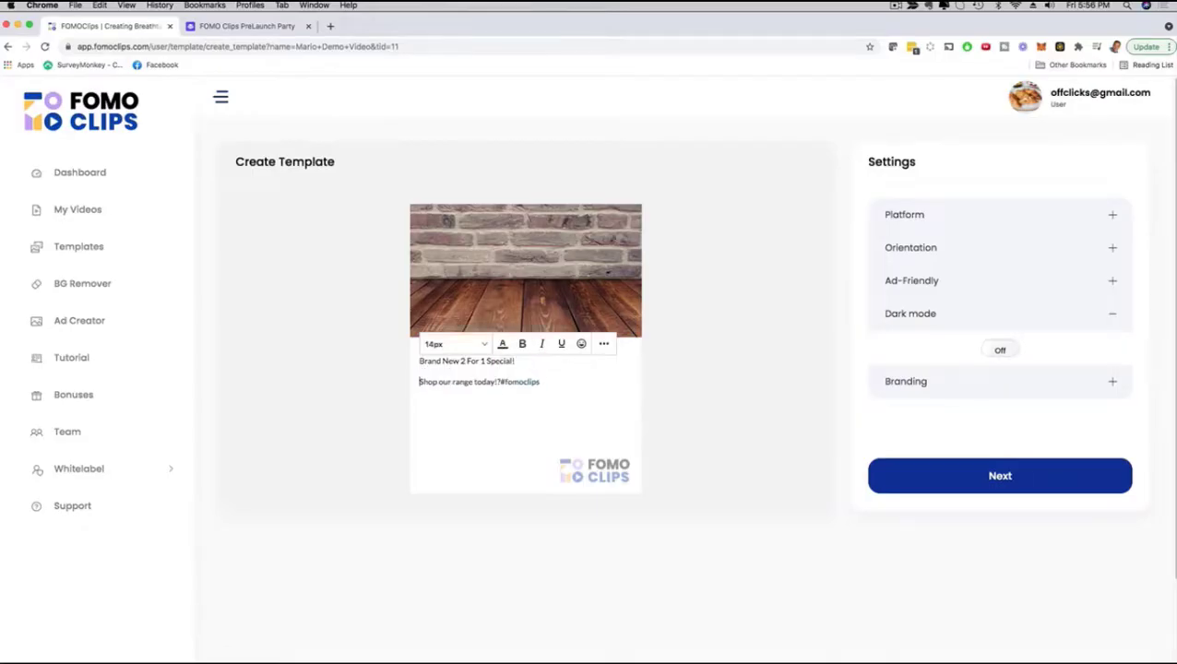
pyautogui.doubleClick(472, 382)
pyautogui.press('BackSpace')
# Enlarge the 'Brand New 2 For 1 Special!' headline to 28px
pyautogui.moveTo(520, 362); pyautogui.dragTo(417, 361)
pyautogui.click(454, 347)
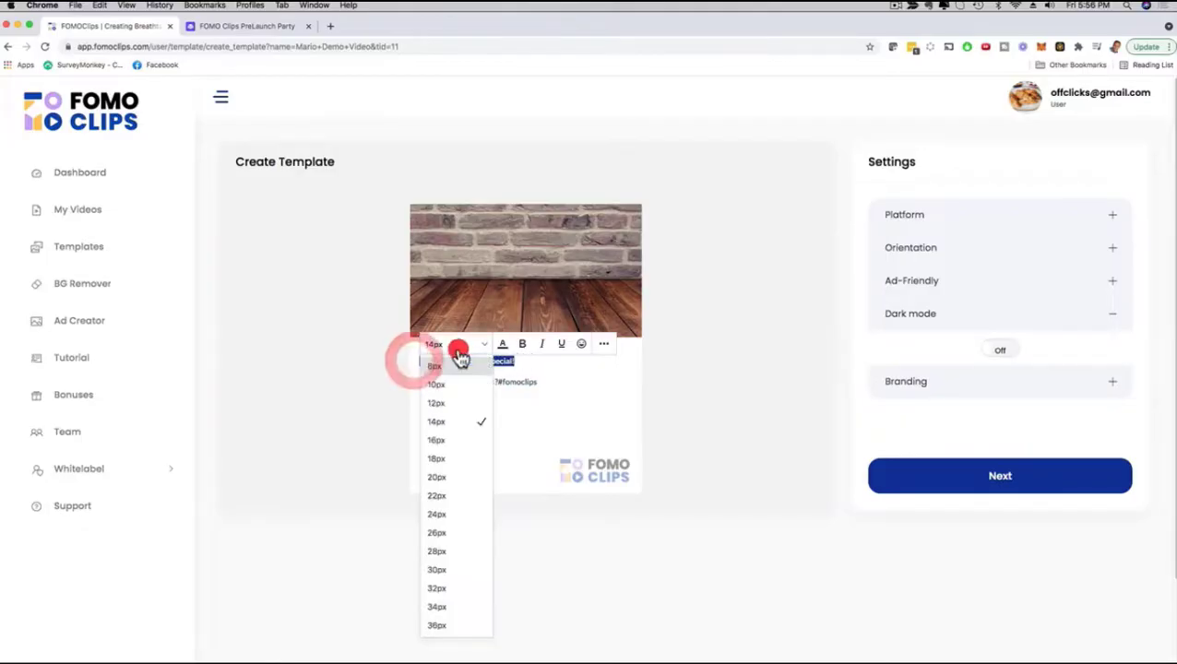
pyautogui.click(439, 550)
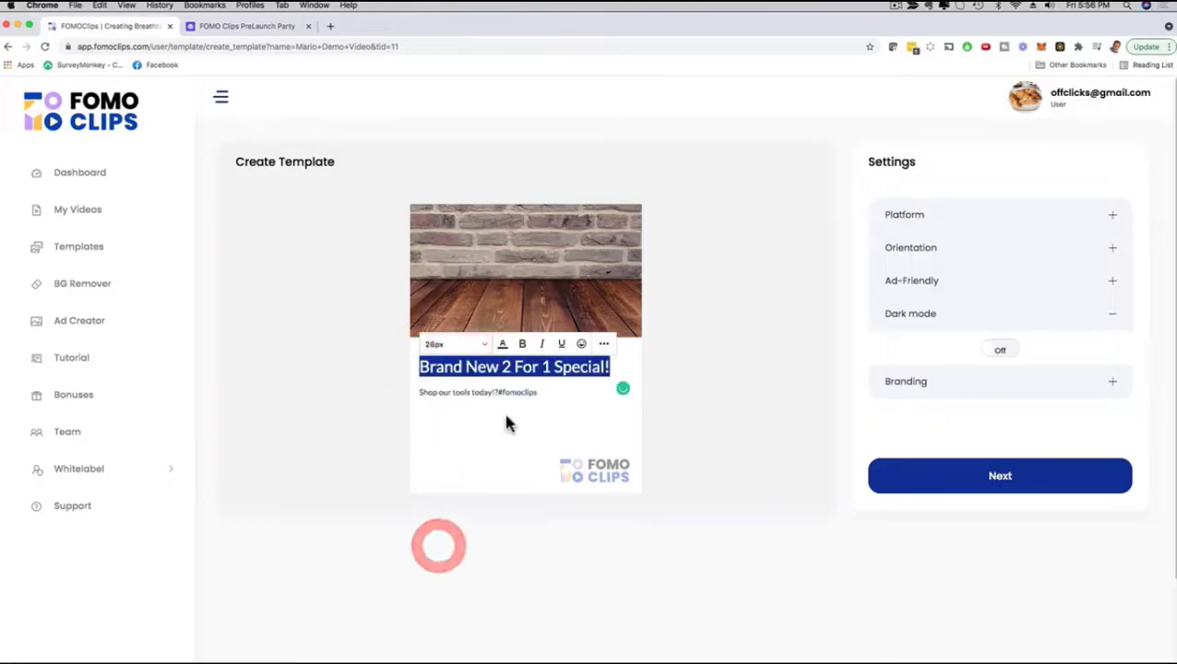
pyautogui.click(505, 417)
# Colour the headline red and continue to the next template step
pyautogui.moveTo(420, 366); pyautogui.dragTo(611, 367)
pyautogui.click(501, 344)
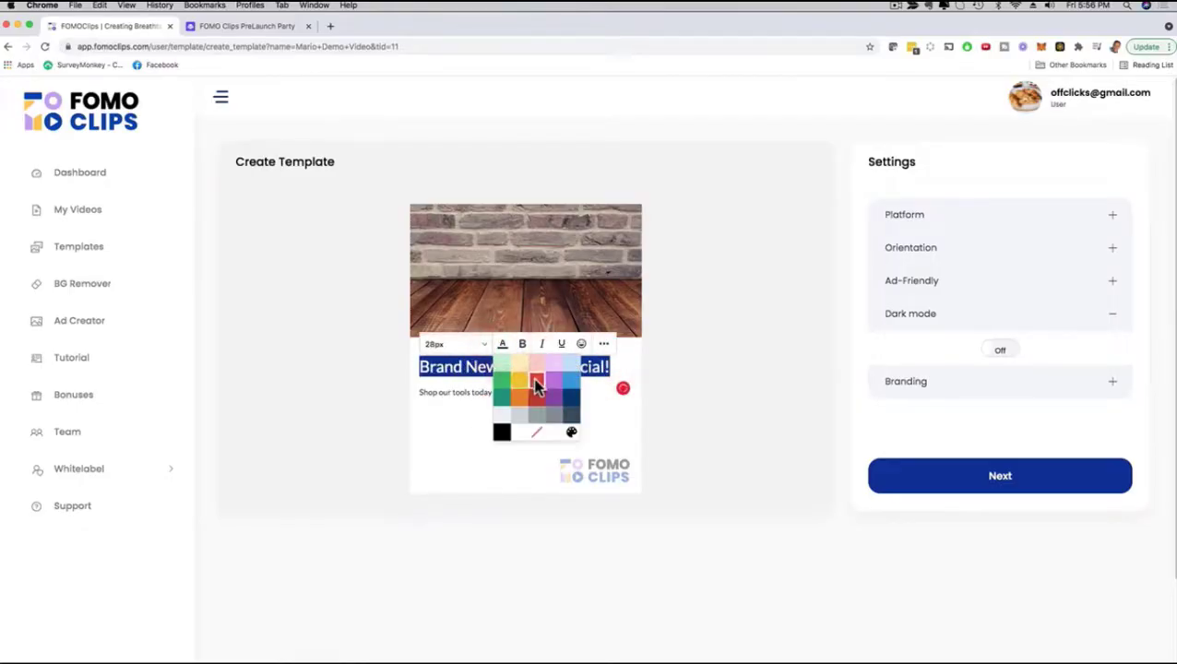
pyautogui.click(535, 381)
pyautogui.click(680, 352)
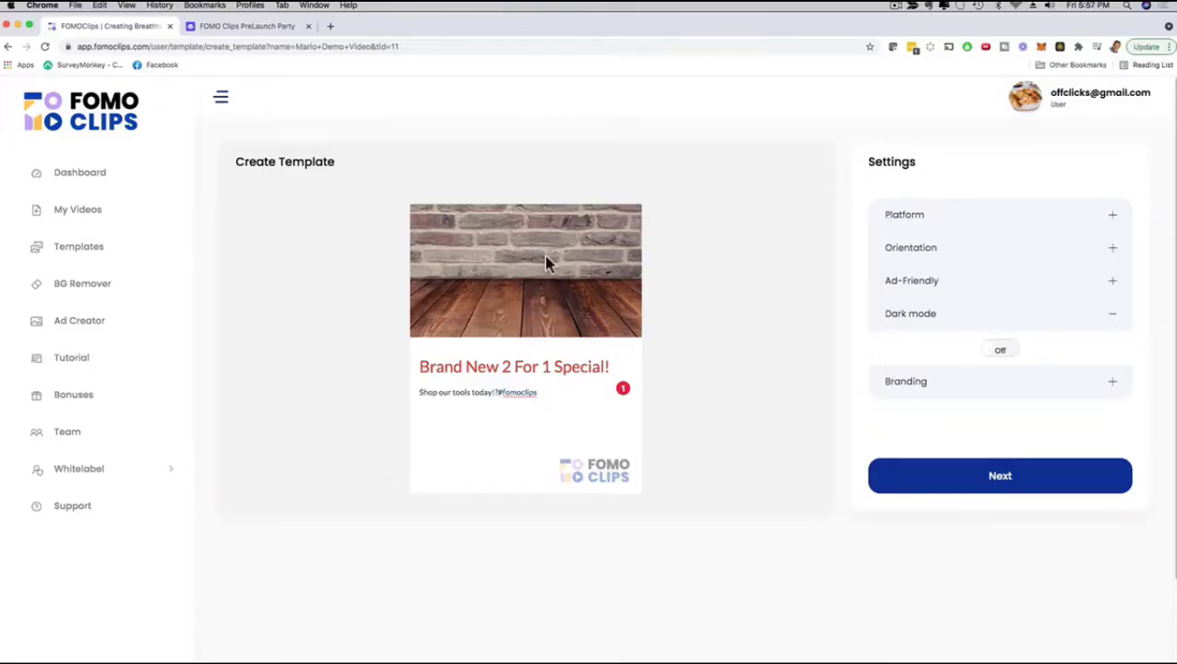
pyautogui.click(992, 478)
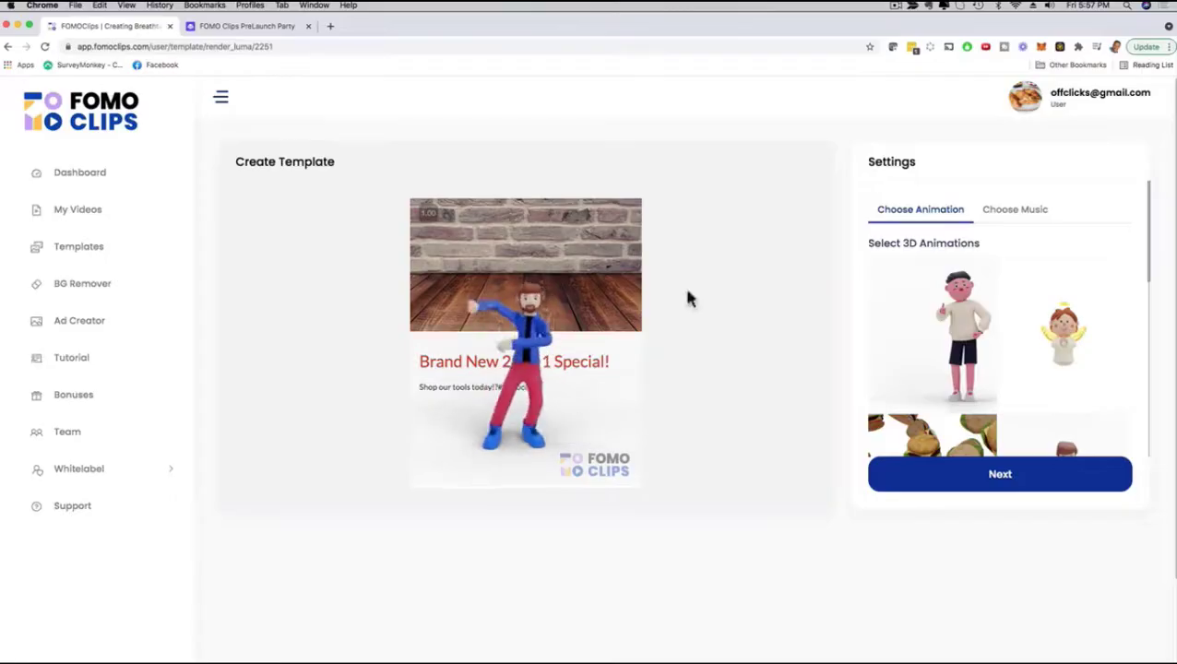
# Browse the Select 3D Animations list through pages 3 and 4
pyautogui.scroll(-1, 1038, 286)
pyautogui.scroll(-5, 1038, 286)
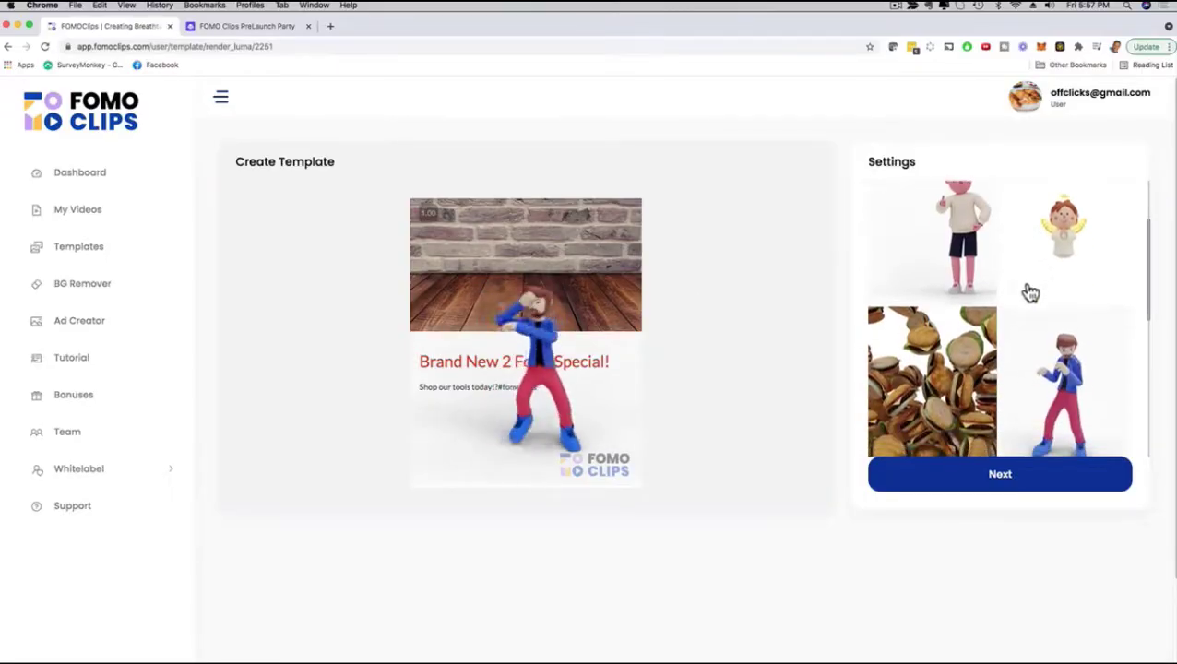
pyautogui.scroll(-4, 983, 301)
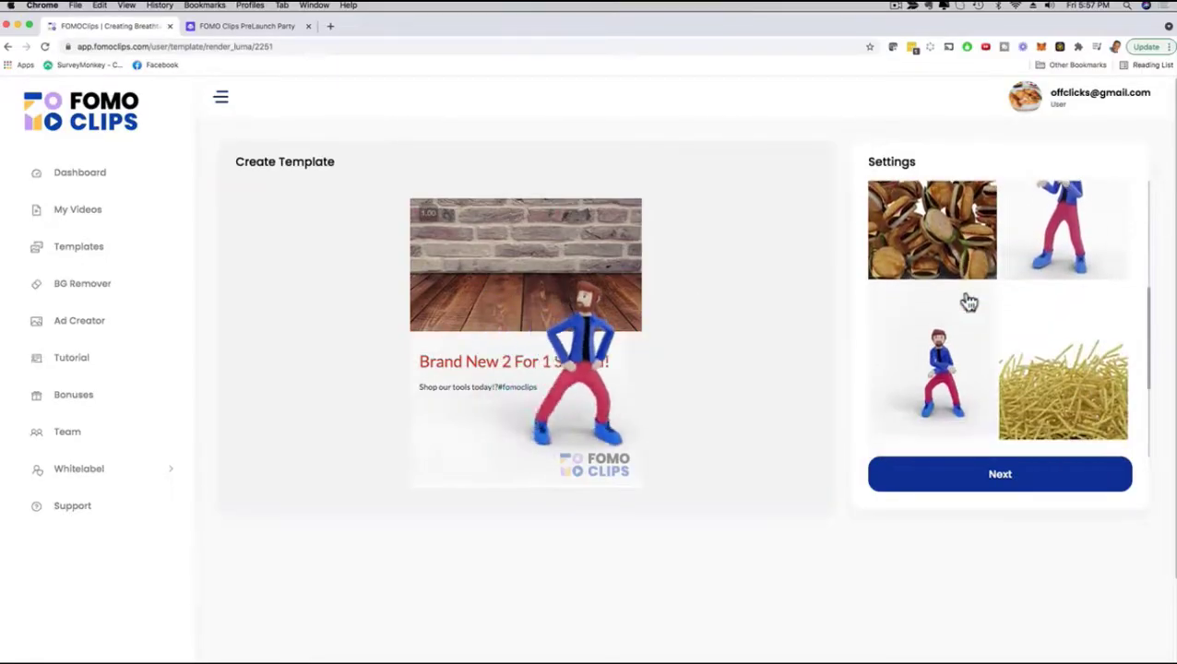
pyautogui.scroll(-4, 967, 302)
pyautogui.scroll(-3, 966, 302)
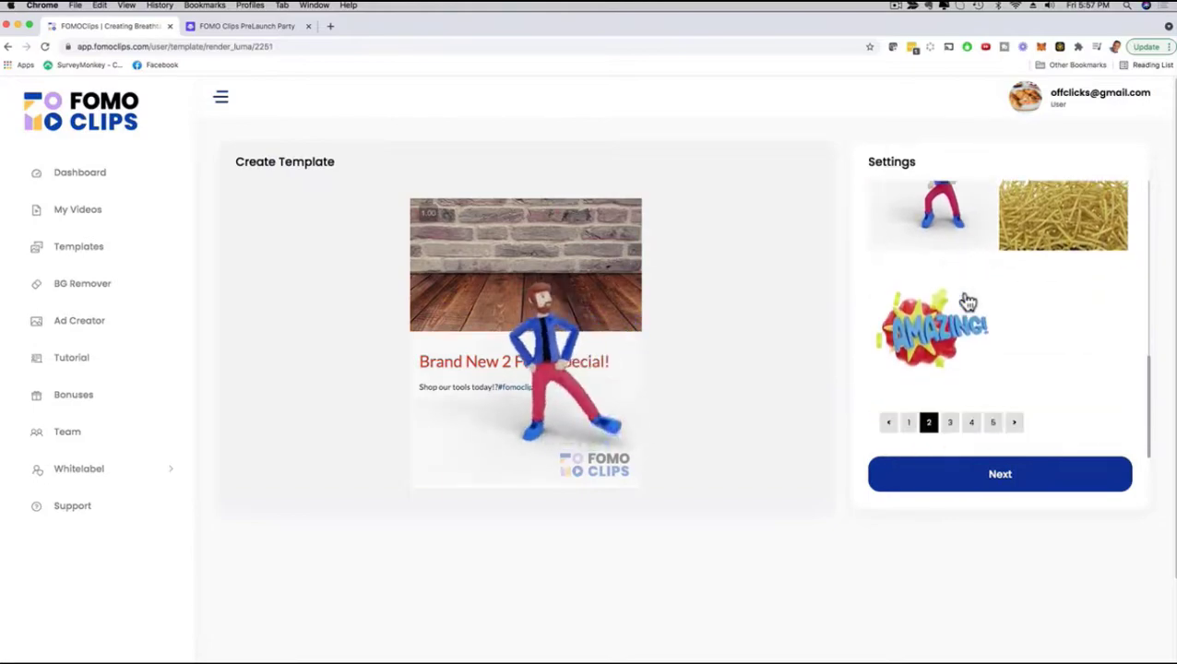
pyautogui.click(954, 424)
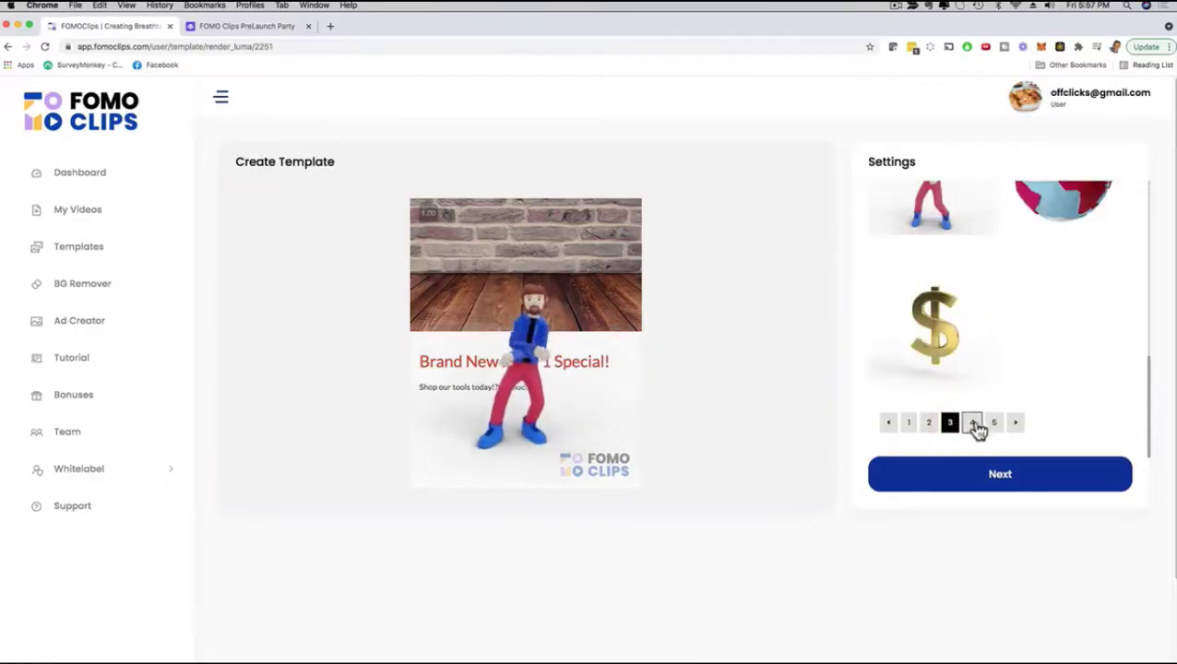
pyautogui.click(973, 422)
pyautogui.scroll(3, 990, 340)
pyautogui.scroll(5, 990, 340)
pyautogui.scroll(-3, 988, 334)
pyautogui.scroll(-3, 987, 335)
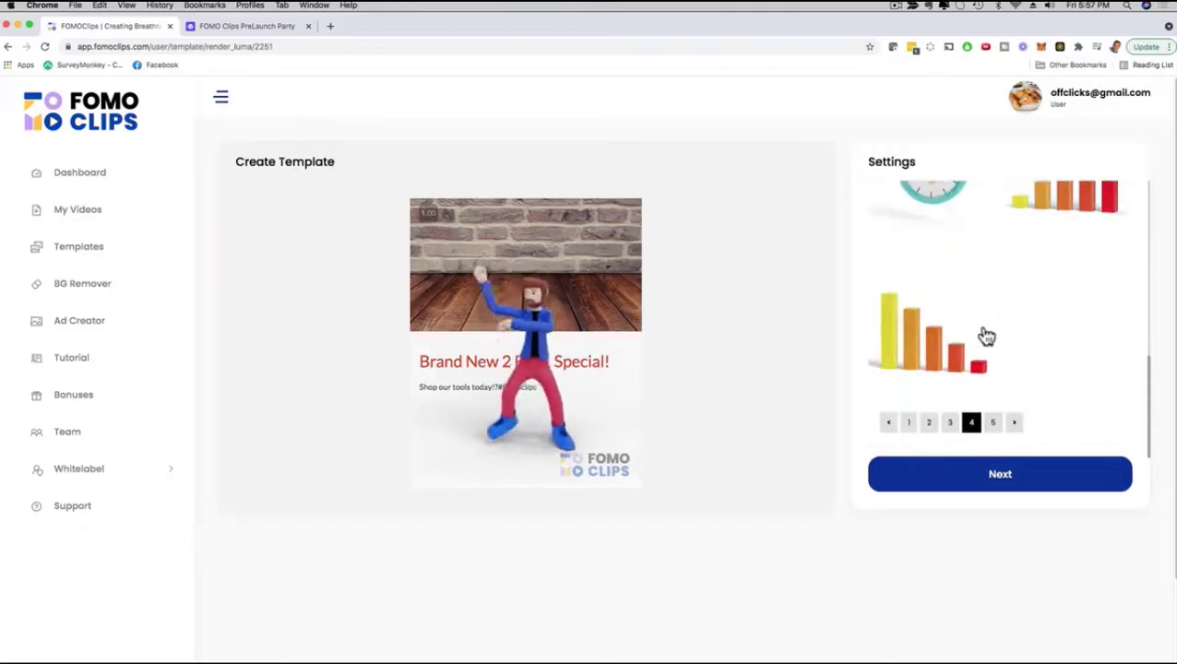
# Check animation page 5, return to page 1, then show the music tracks
pyautogui.click(994, 422)
pyautogui.click(909, 422)
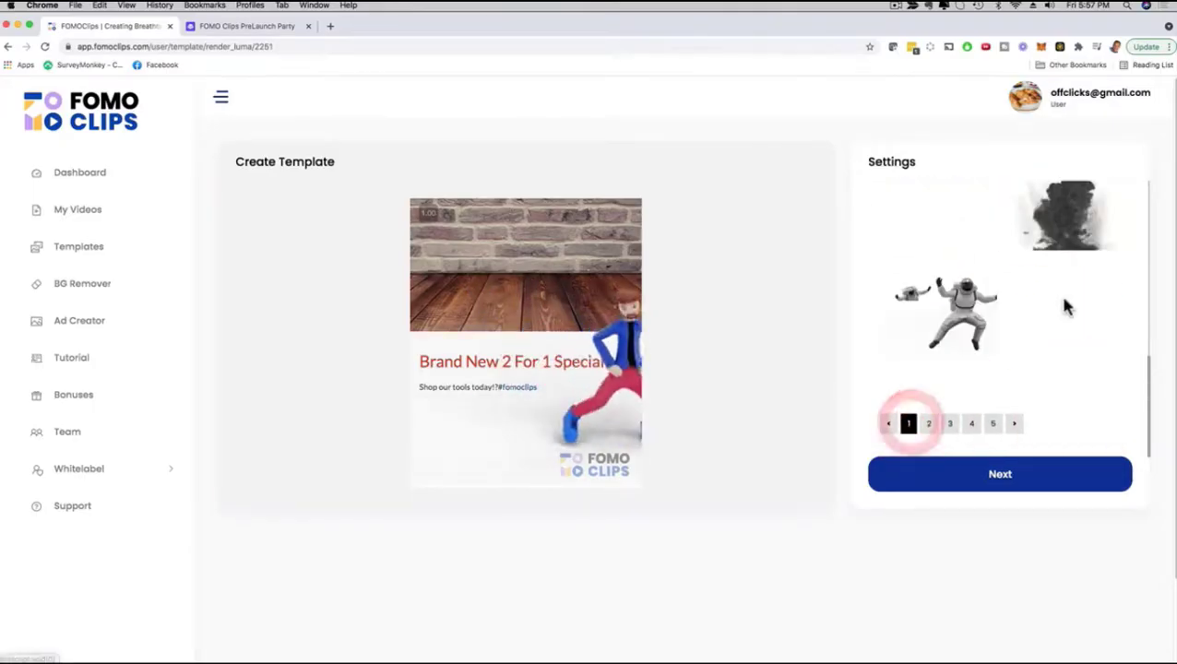
pyautogui.scroll(3, 1055, 313)
pyautogui.scroll(4, 1063, 322)
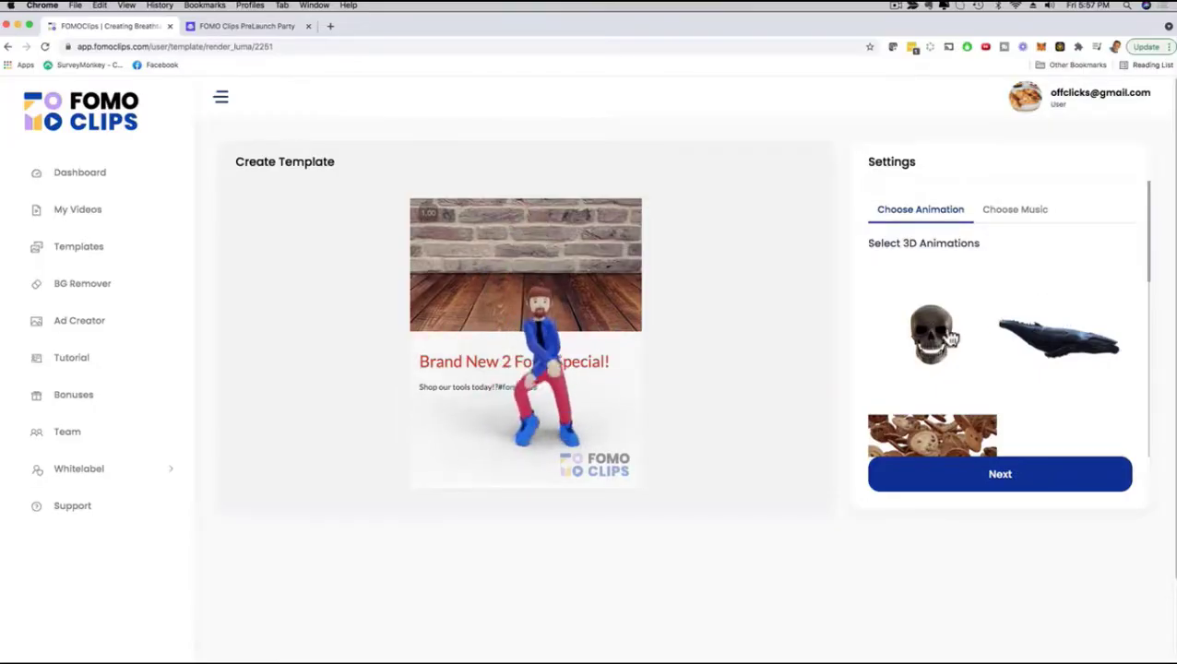
pyautogui.scroll(-2, 1034, 300)
pyautogui.scroll(-2, 1036, 301)
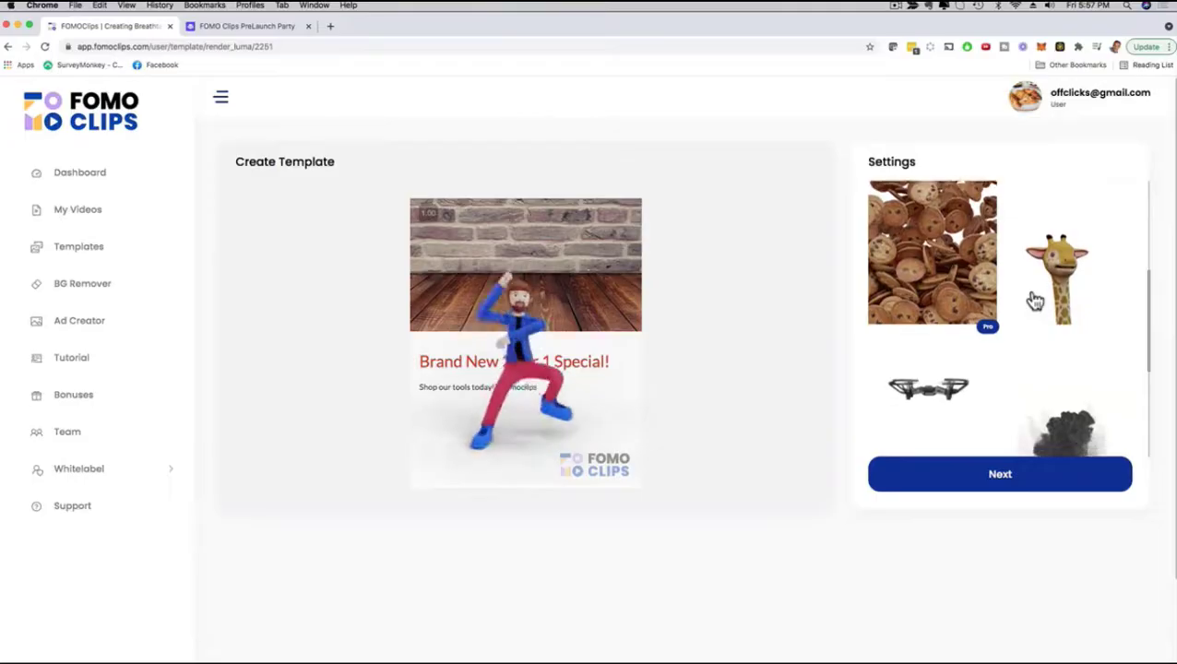
pyautogui.scroll(4, 1034, 301)
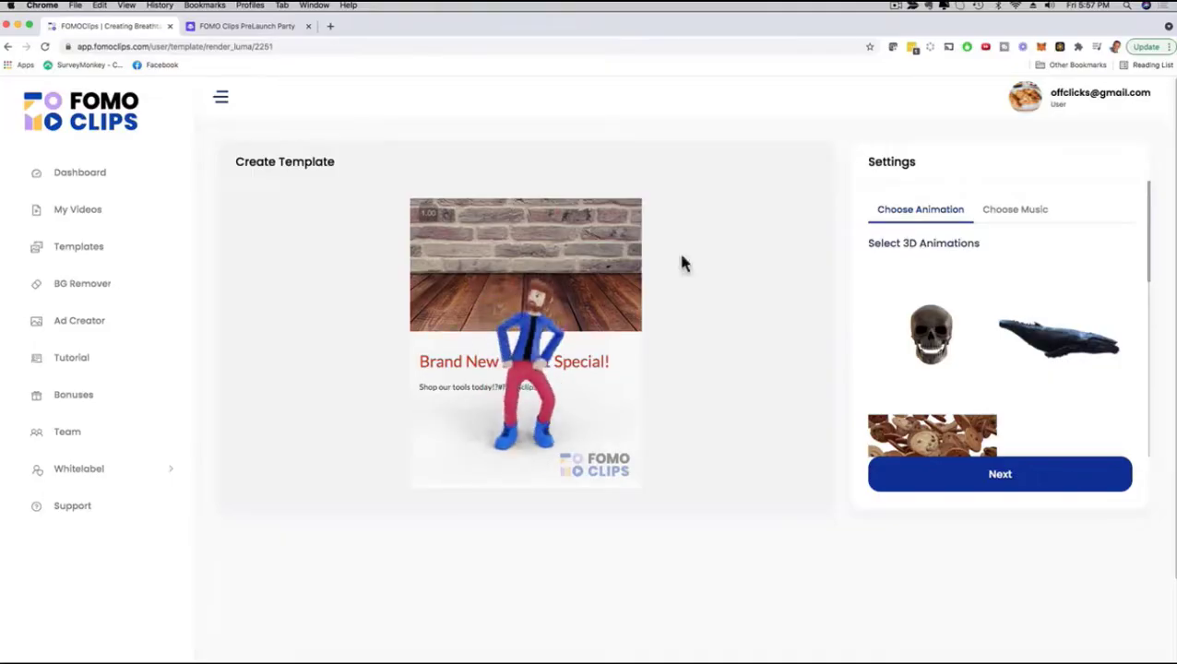
pyautogui.click(1011, 212)
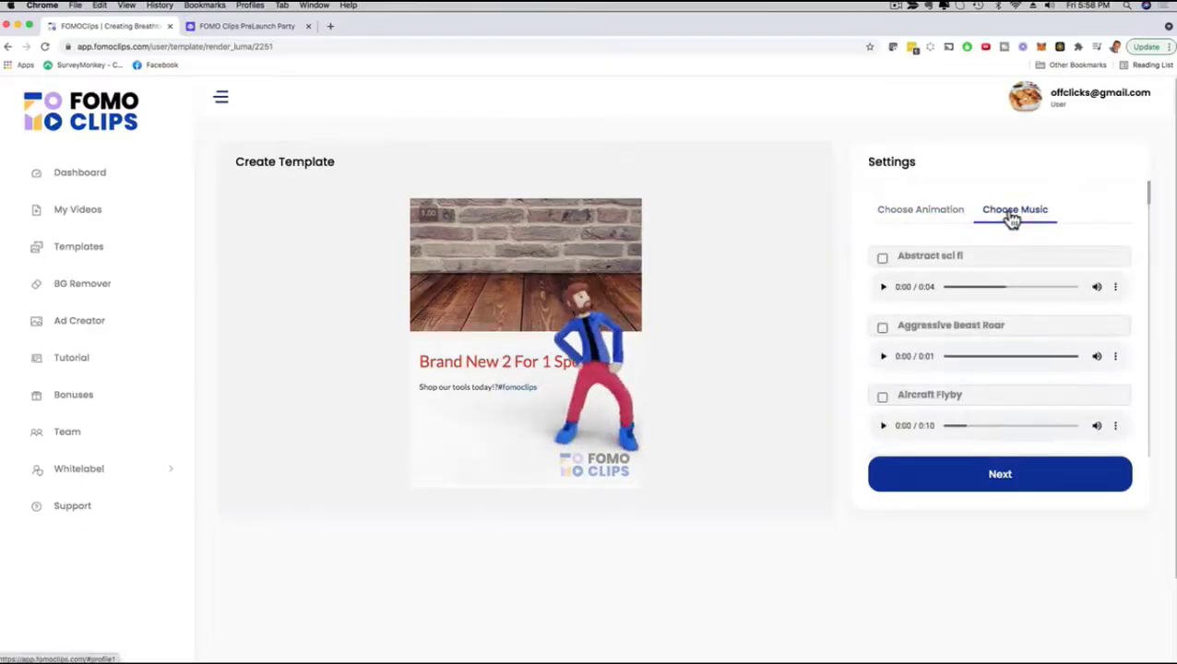
# Preview the Chill and Acid Techno loops, pick Background Loop Acid Techno, and continue
pyautogui.scroll(-2, 926, 286)
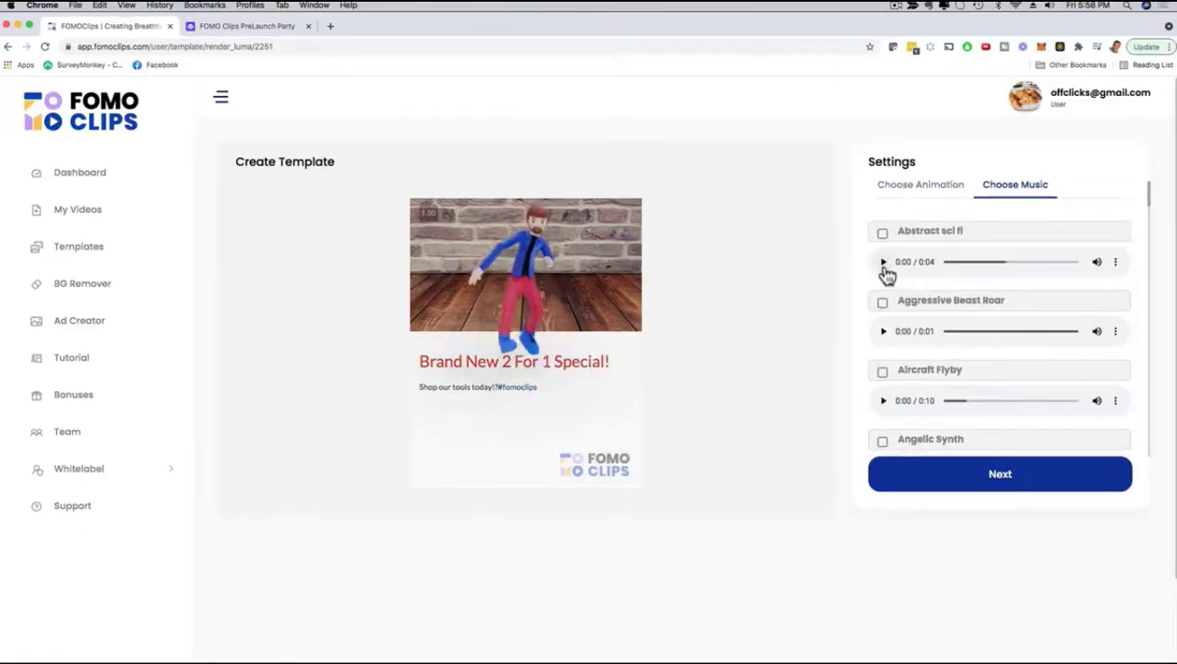
pyautogui.scroll(-6, 953, 283)
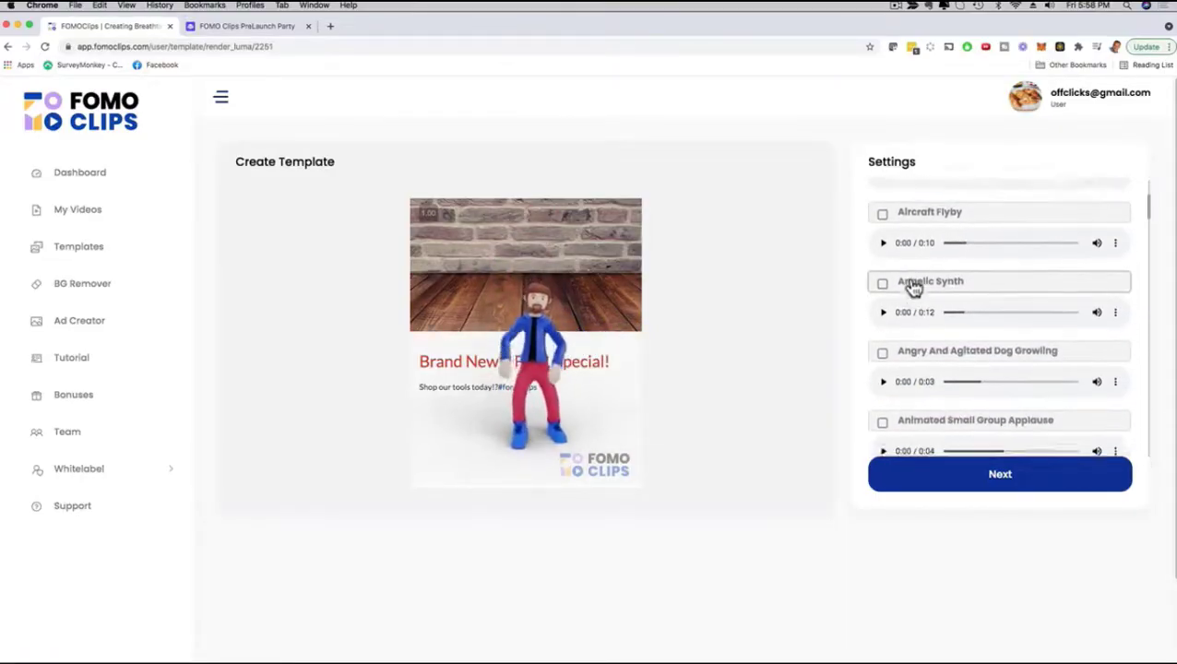
pyautogui.scroll(-4, 911, 286)
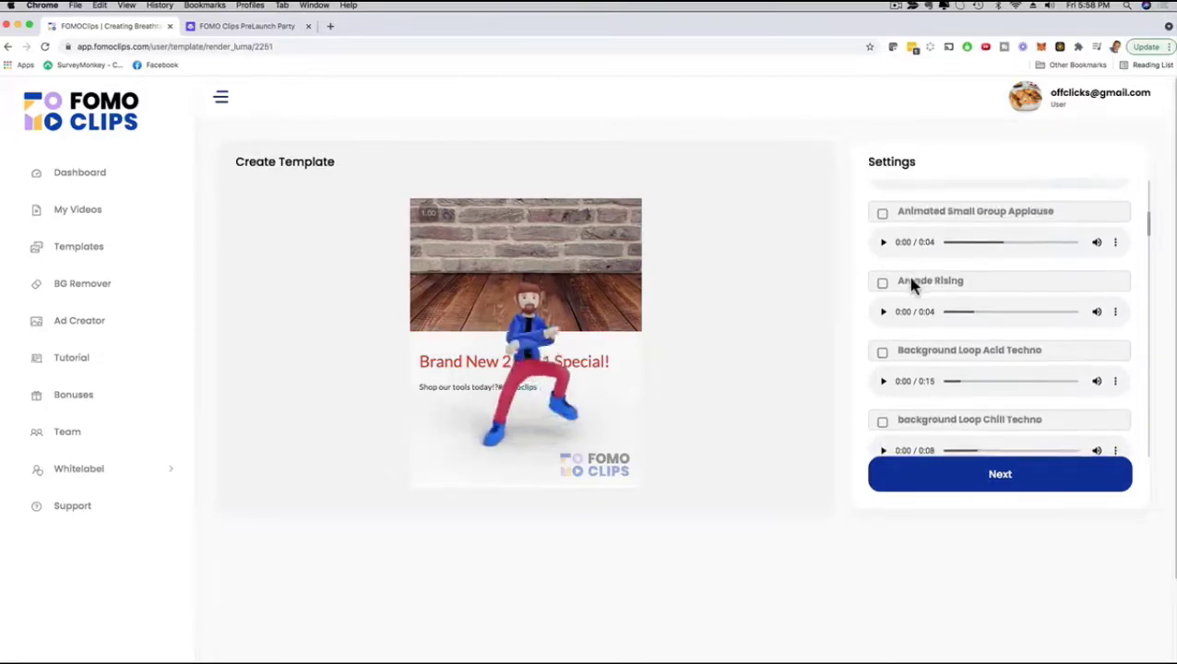
pyautogui.scroll(-2, 922, 334)
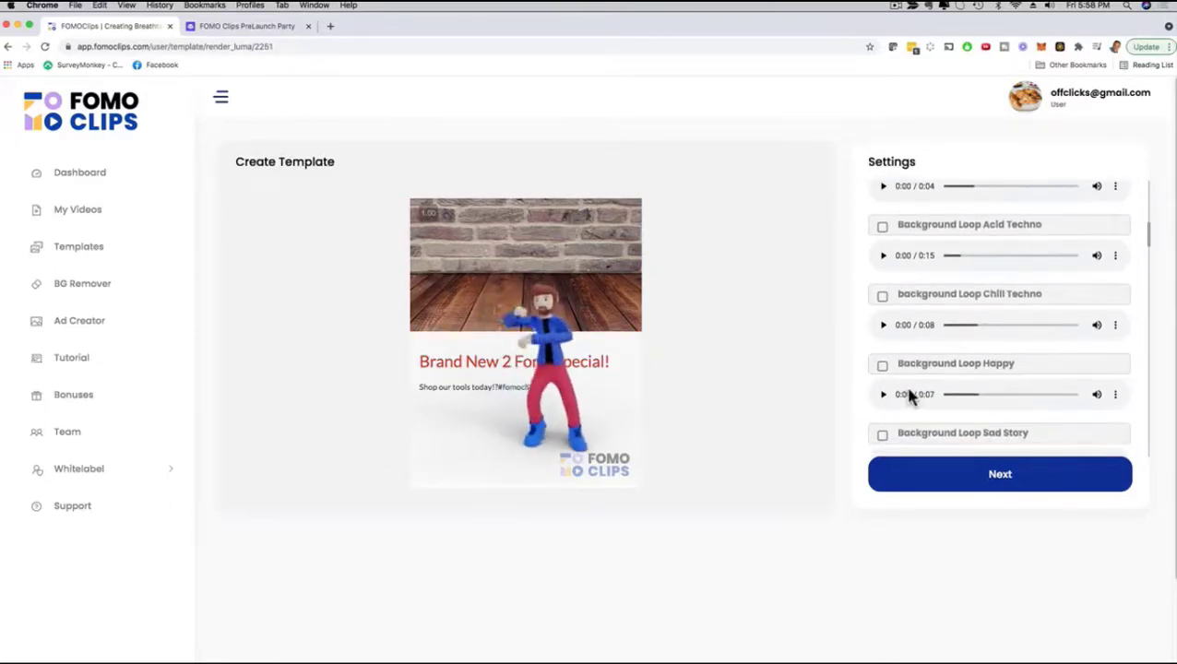
pyautogui.click(883, 326)
pyautogui.click(884, 325)
pyautogui.click(883, 257)
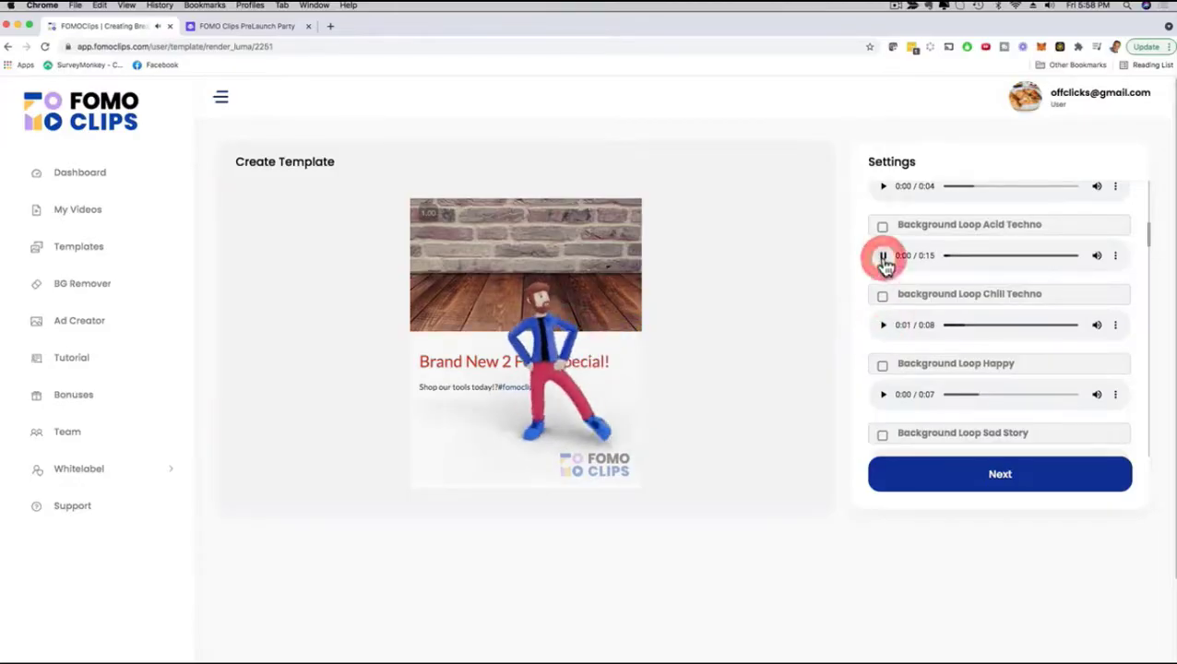
pyautogui.click(883, 257)
pyautogui.click(881, 227)
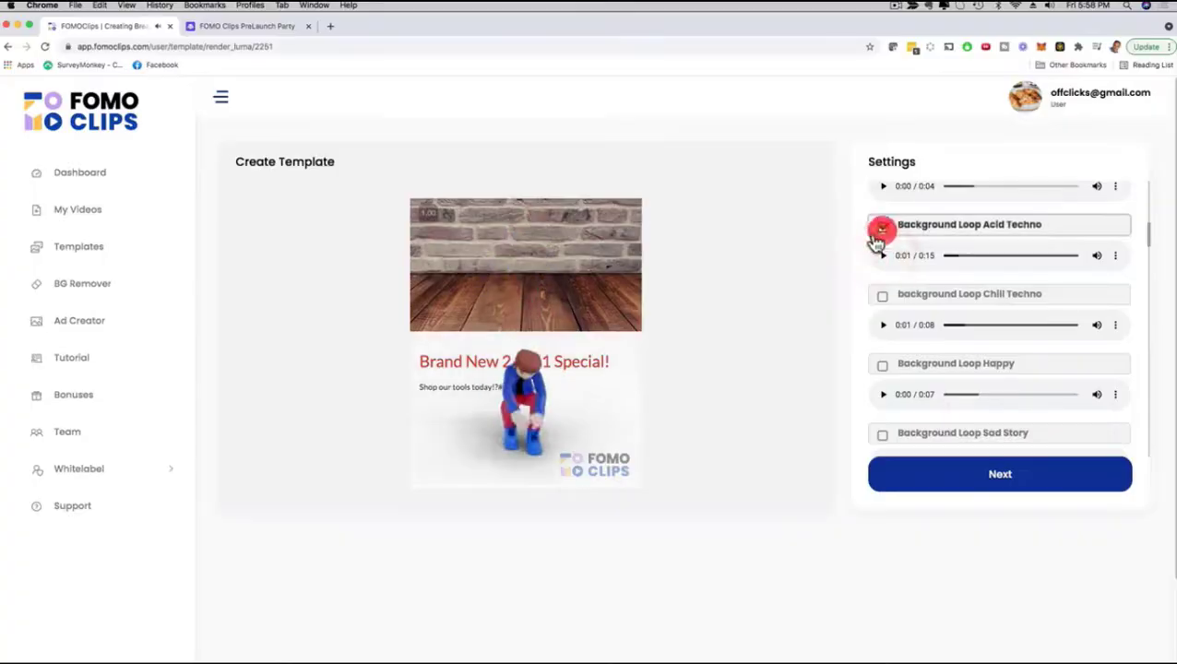
pyautogui.click(971, 481)
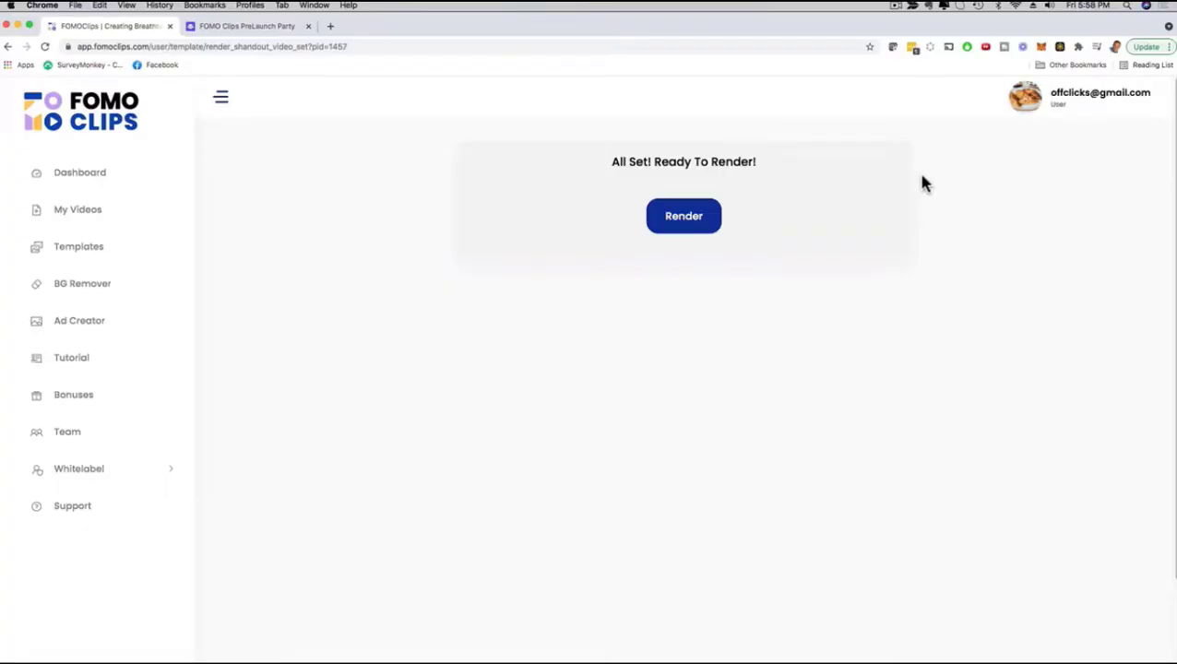
# Render the Mario Demo Video from the Ready To Render page
pyautogui.click(684, 221)
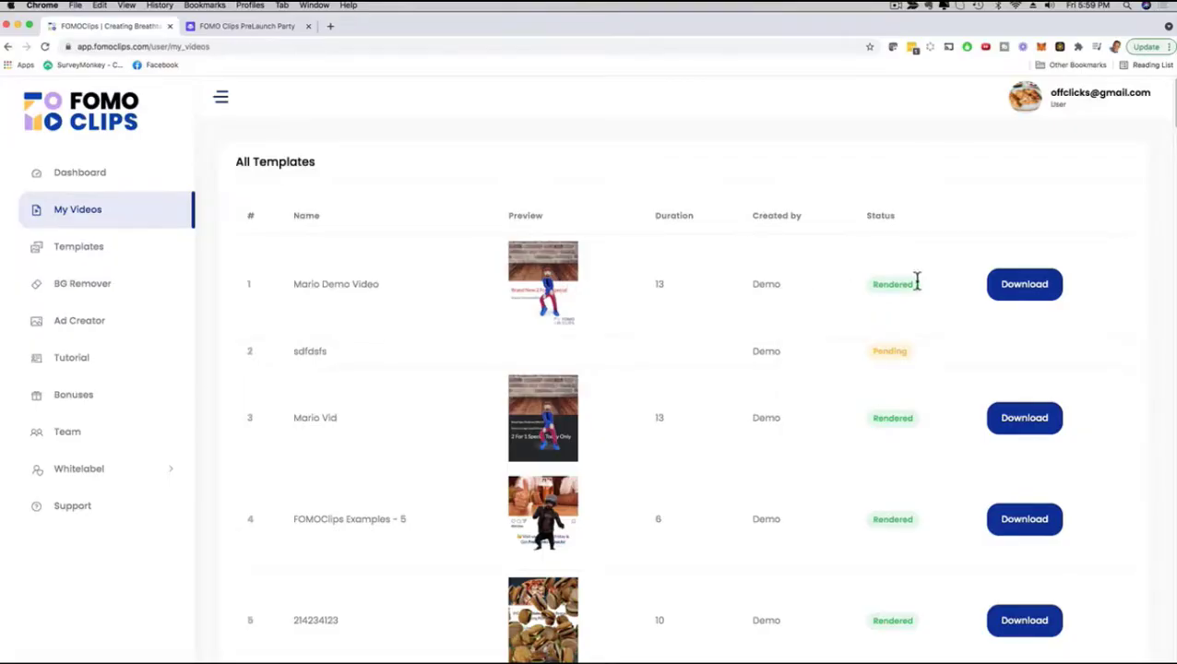
# Open the rendered video's MP4 from the top My Videos row
pyautogui.click(995, 284)
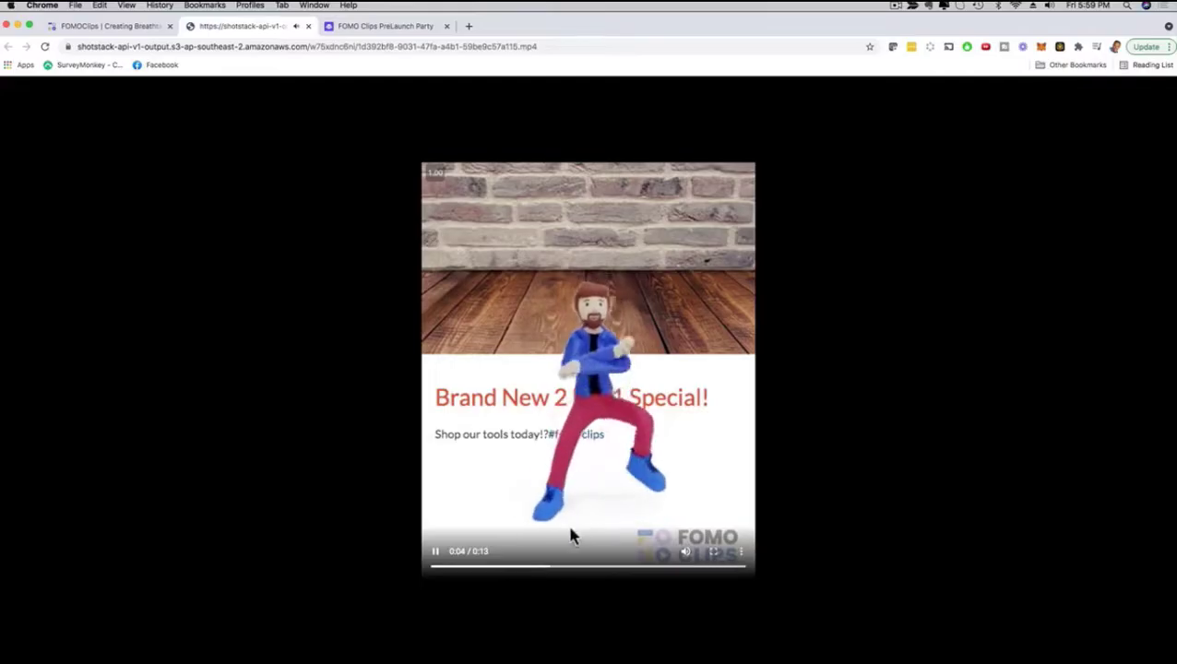
# Play and pause the rendered clip, then go to the FOMO Clips Dashboard
pyautogui.click(435, 551)
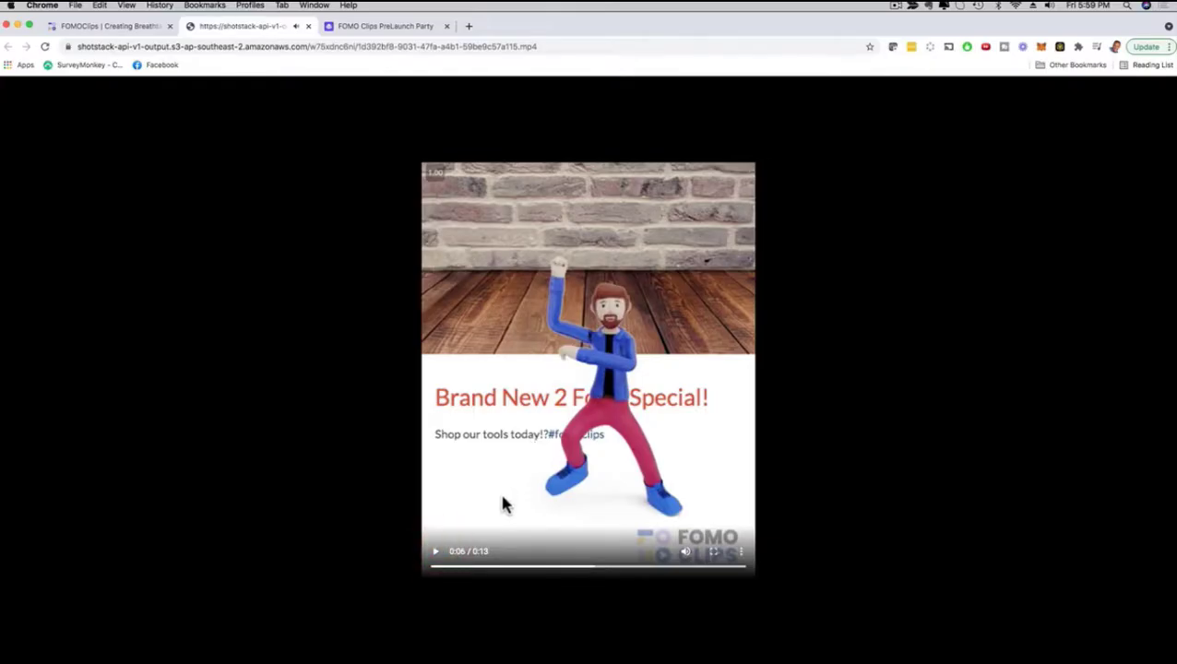
pyautogui.click(436, 555)
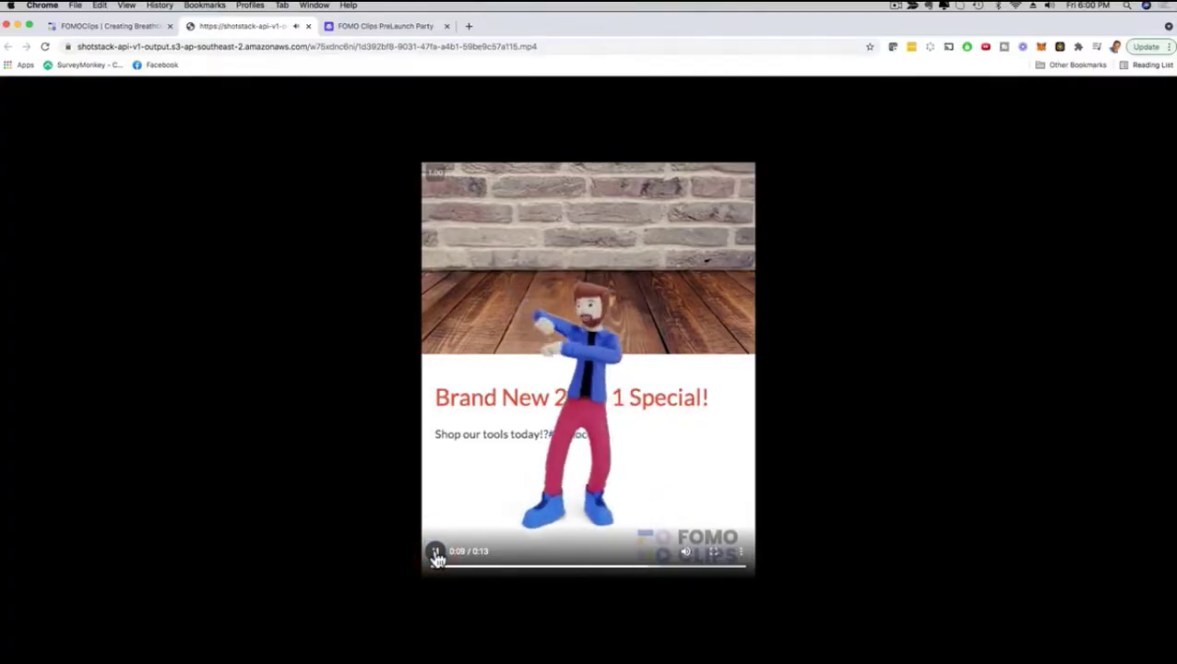
pyautogui.click(436, 553)
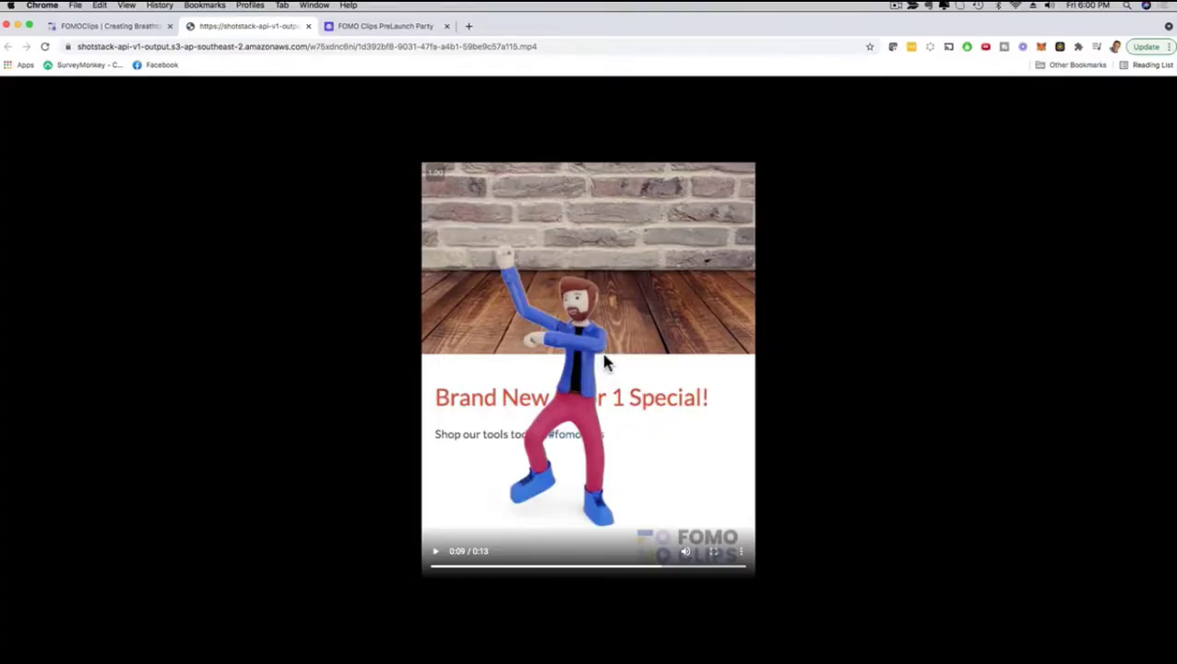
pyautogui.click(123, 28)
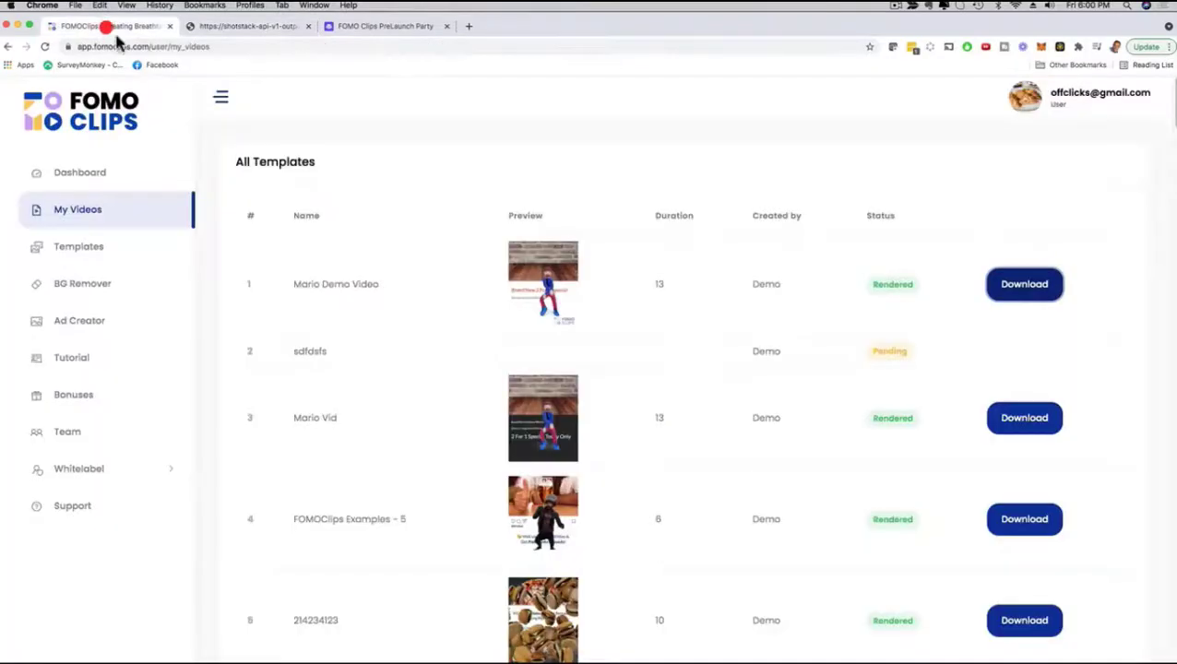
pyautogui.click(79, 173)
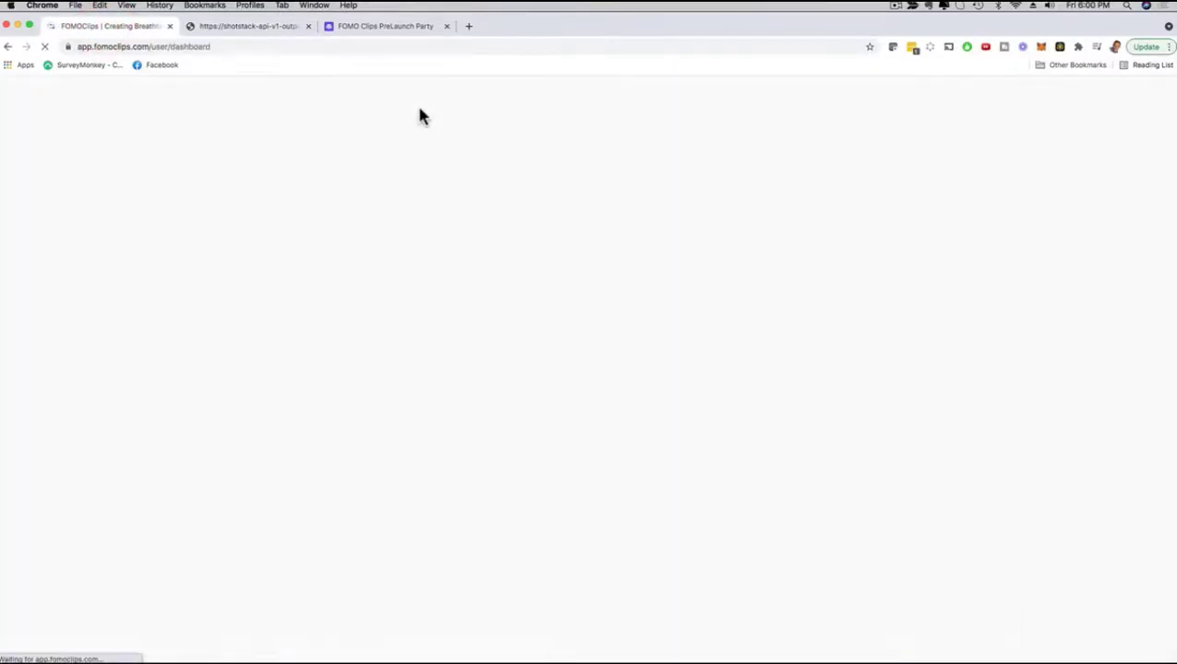